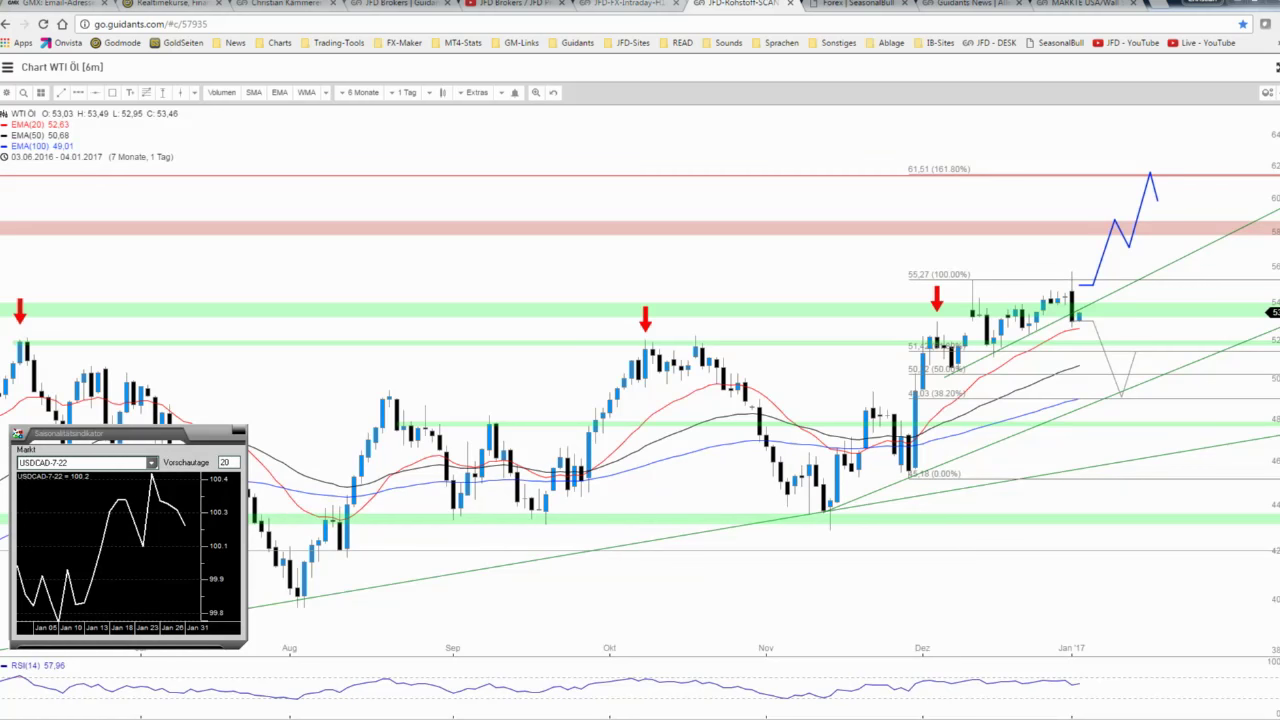
Switch from the WTI chart to the JFD Brokers desktop with its watchlist, live TV and news stream.
left_click(398, 4)
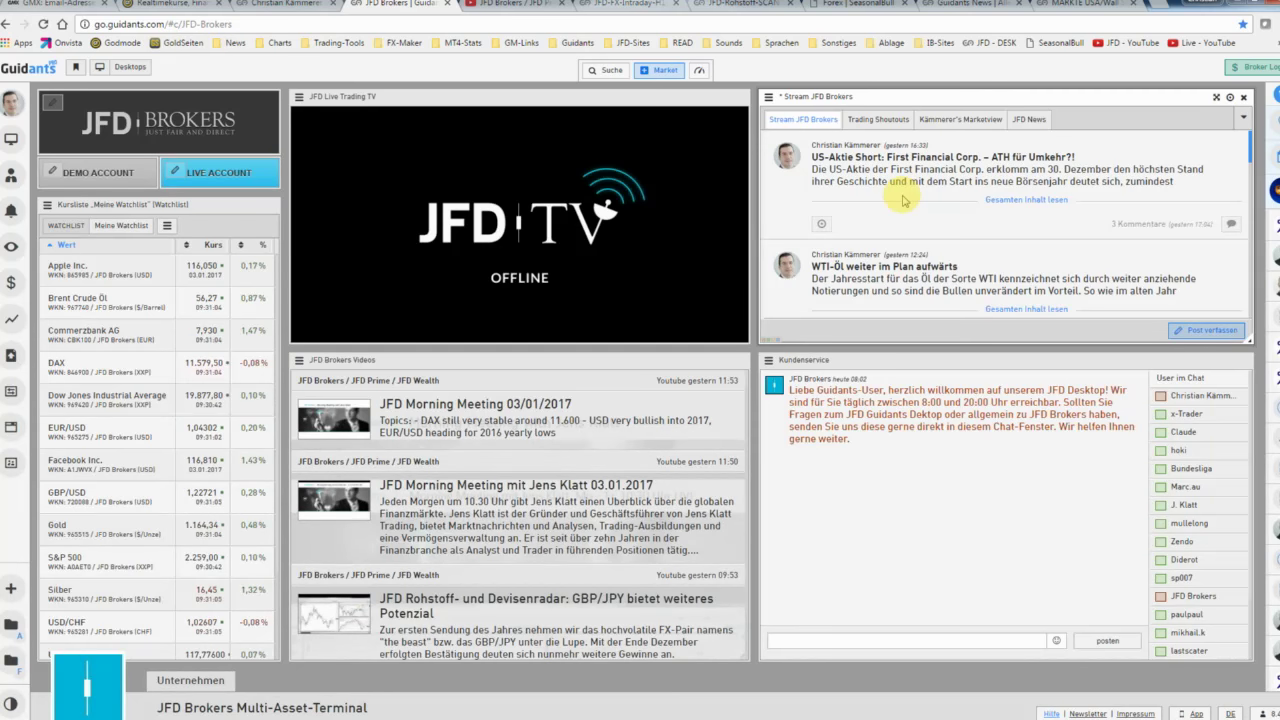
Expand the WTI oil post and bring back the live WTI daily chart with its zones and paths.
left_click(1014, 310)
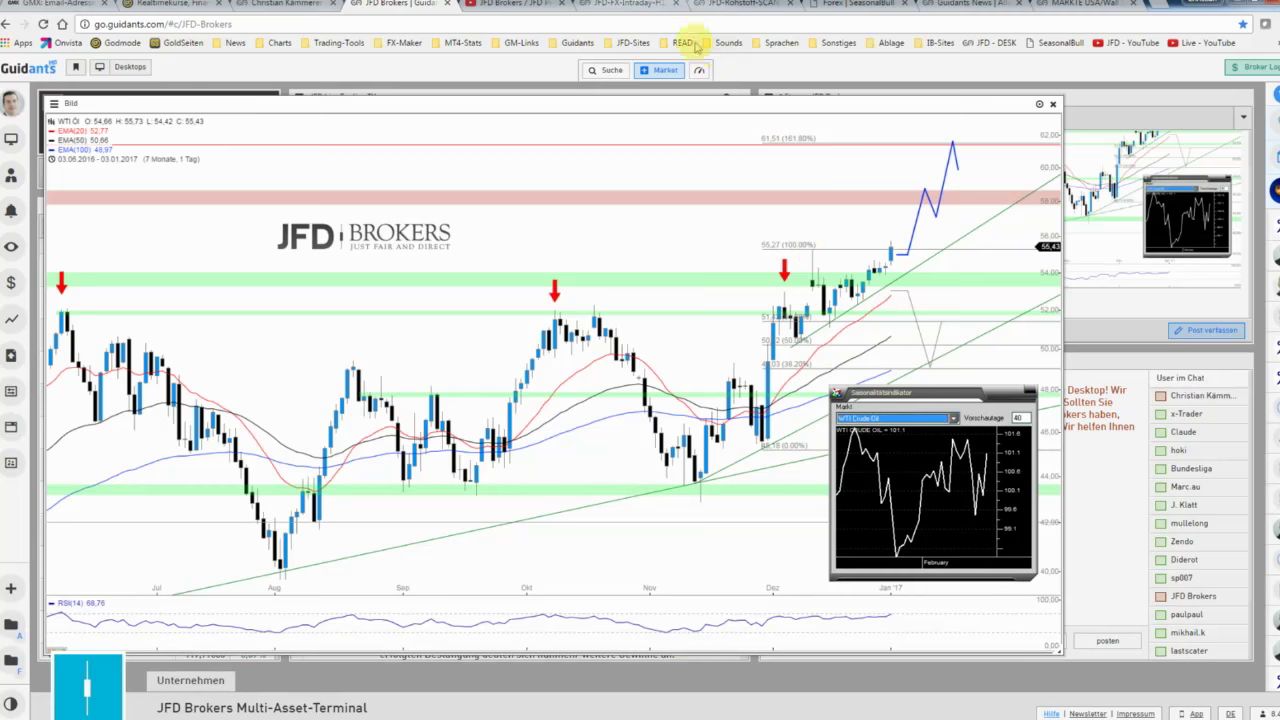
left_click(660, 6)
Zoom the WTI daily chart to four months, 01.09.2016–04.01.2017, and stretch its price scale.
left_click(735, 5)
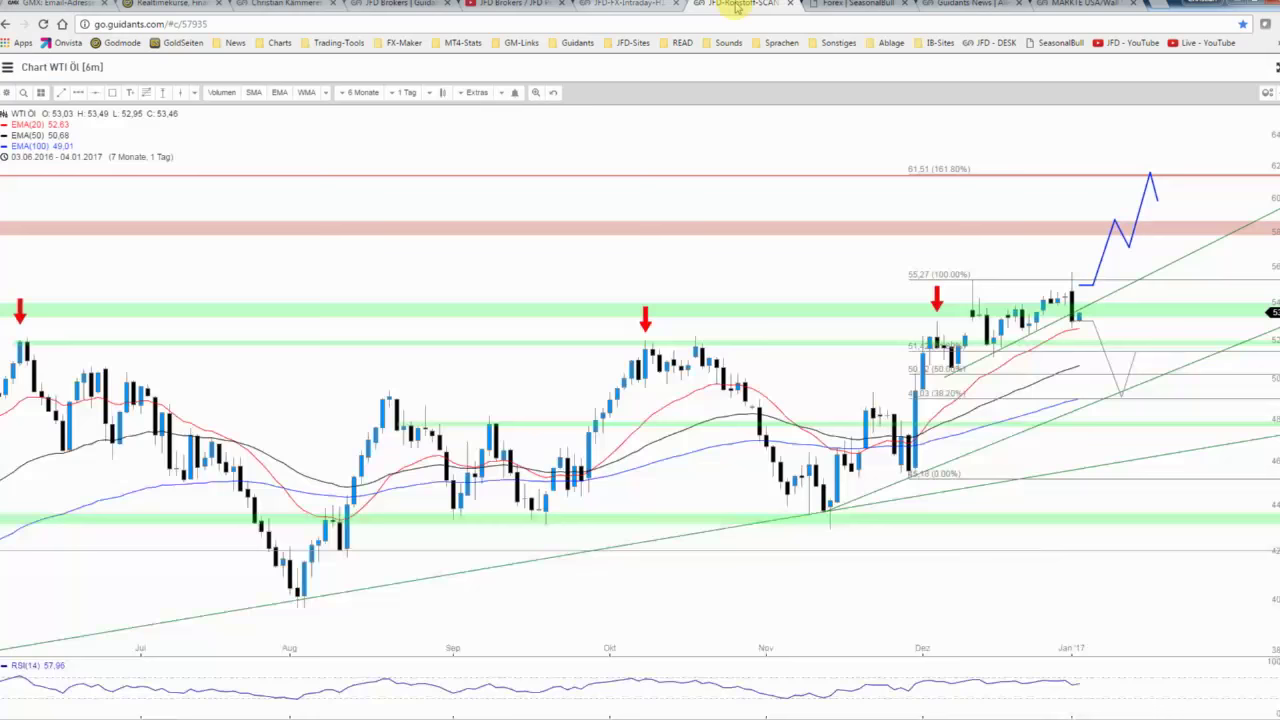
scroll(1108, 345, "up", 2)
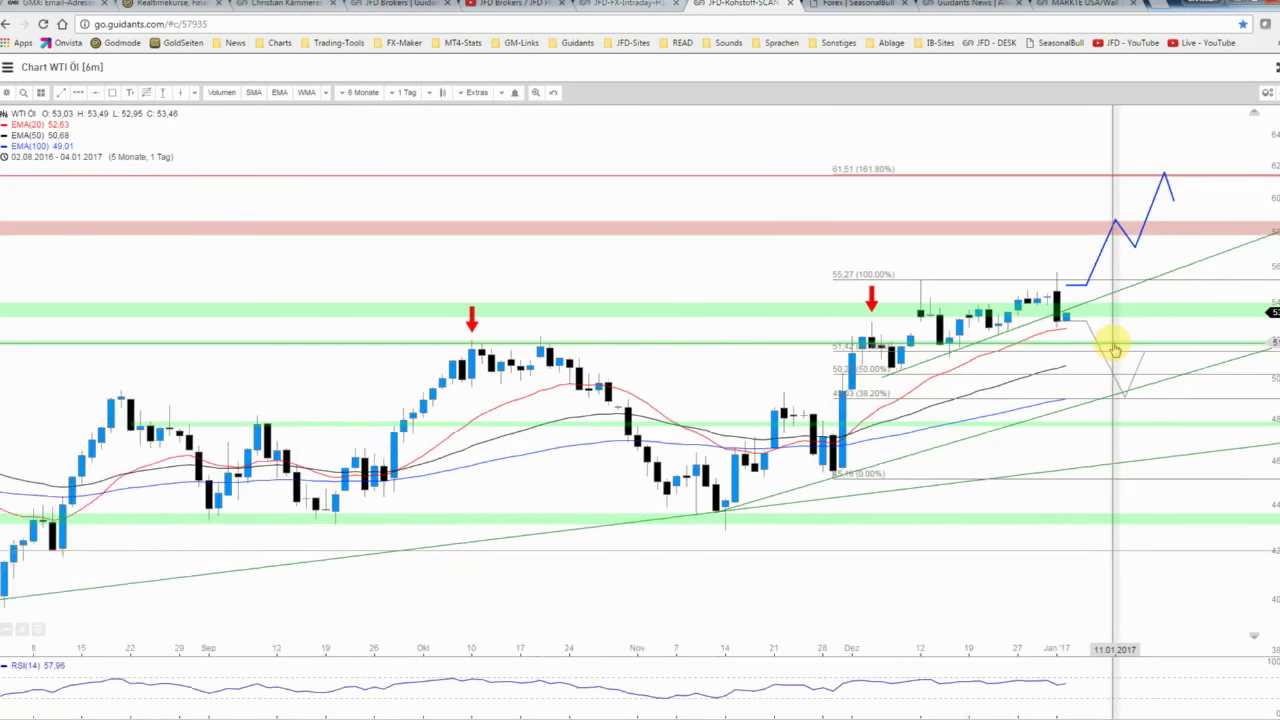
scroll(1108, 345, "up", 2)
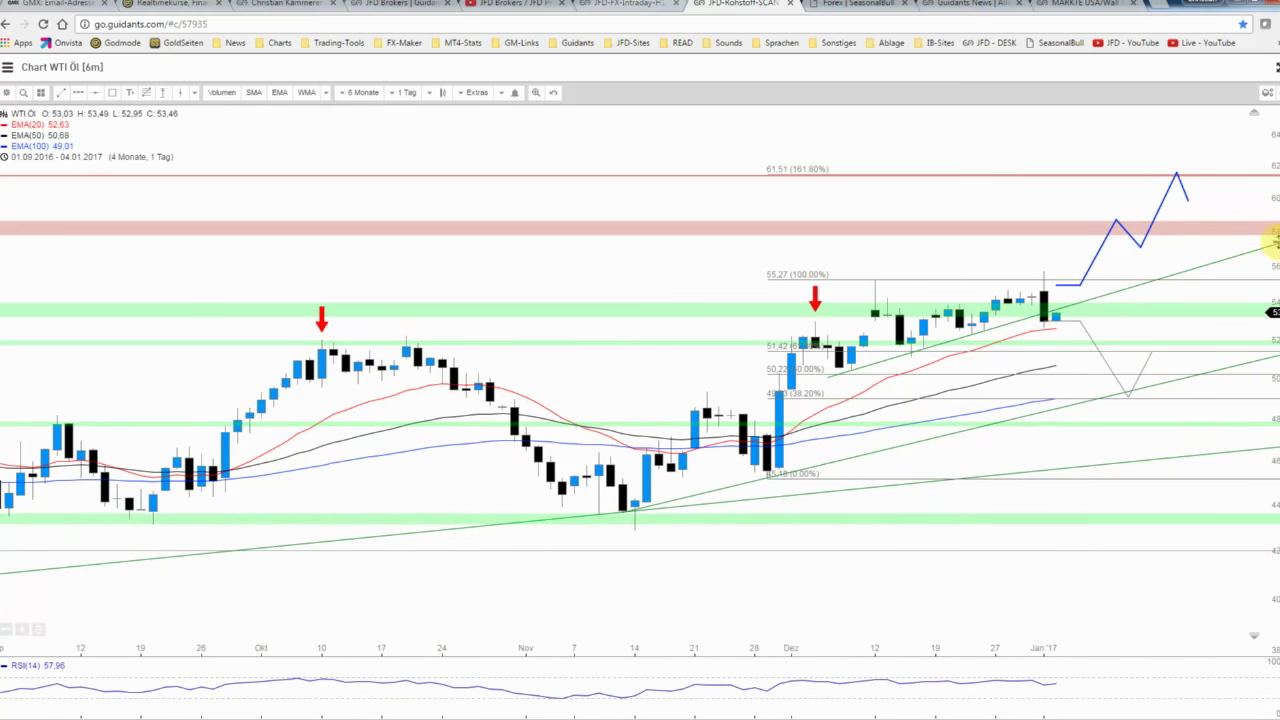
left_click_drag(1270, 250, 1270, 150)
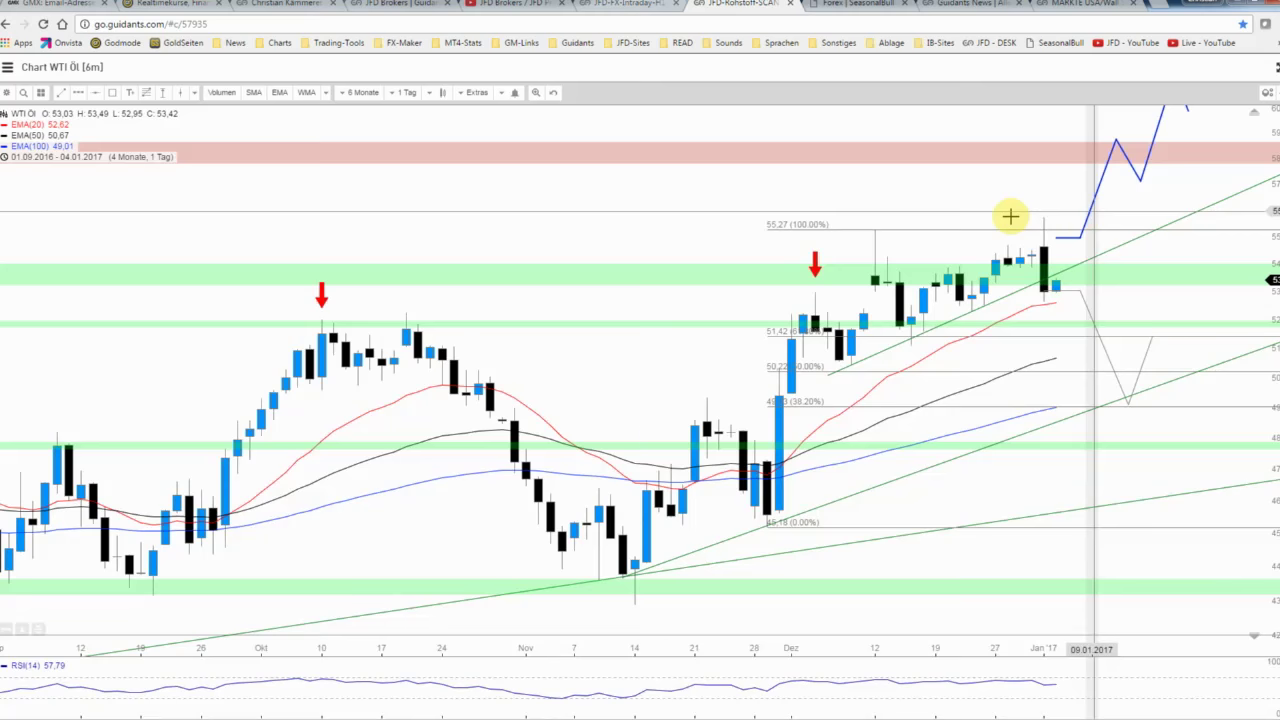
Open the chart settings panel and show five months (18.08.2016–04.01.2017) on a flatter 40–62 scale.
right_click(1011, 214)
scroll(1010, 215, "down", 3)
scroll(1011, 214, "down", 1)
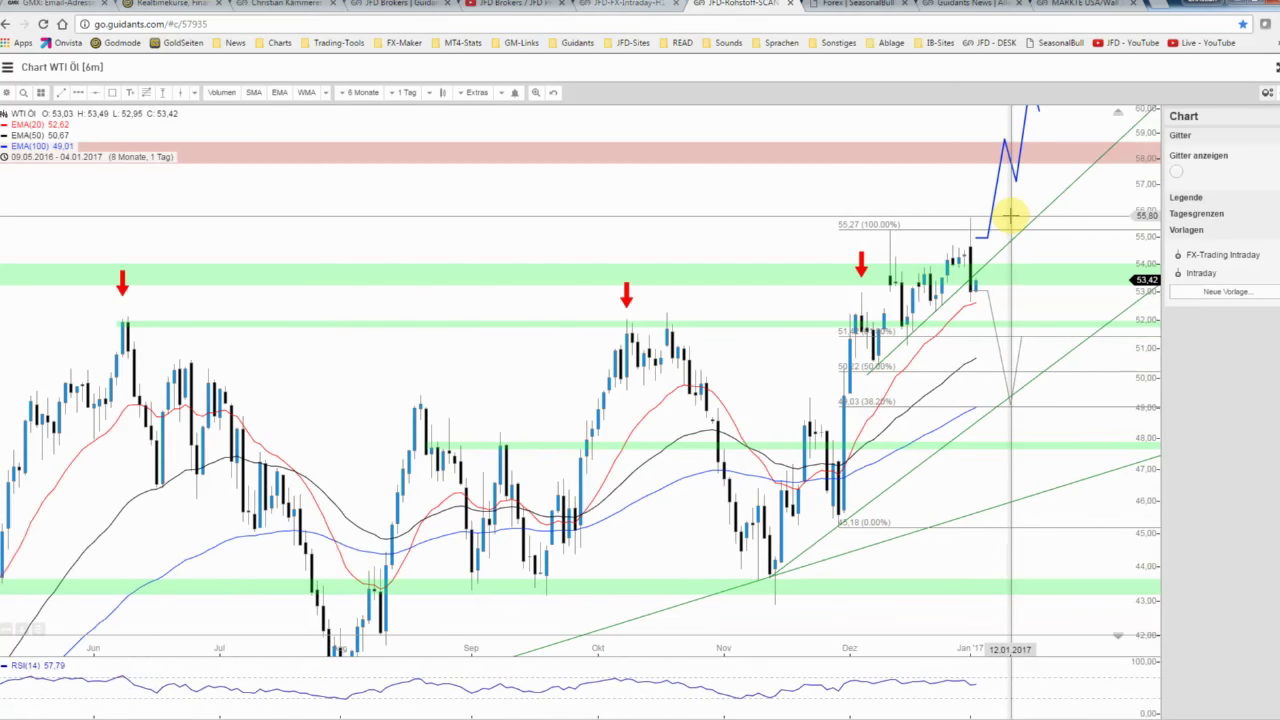
scroll(1011, 214, "down", 1)
scroll(1011, 214, "down", 1)
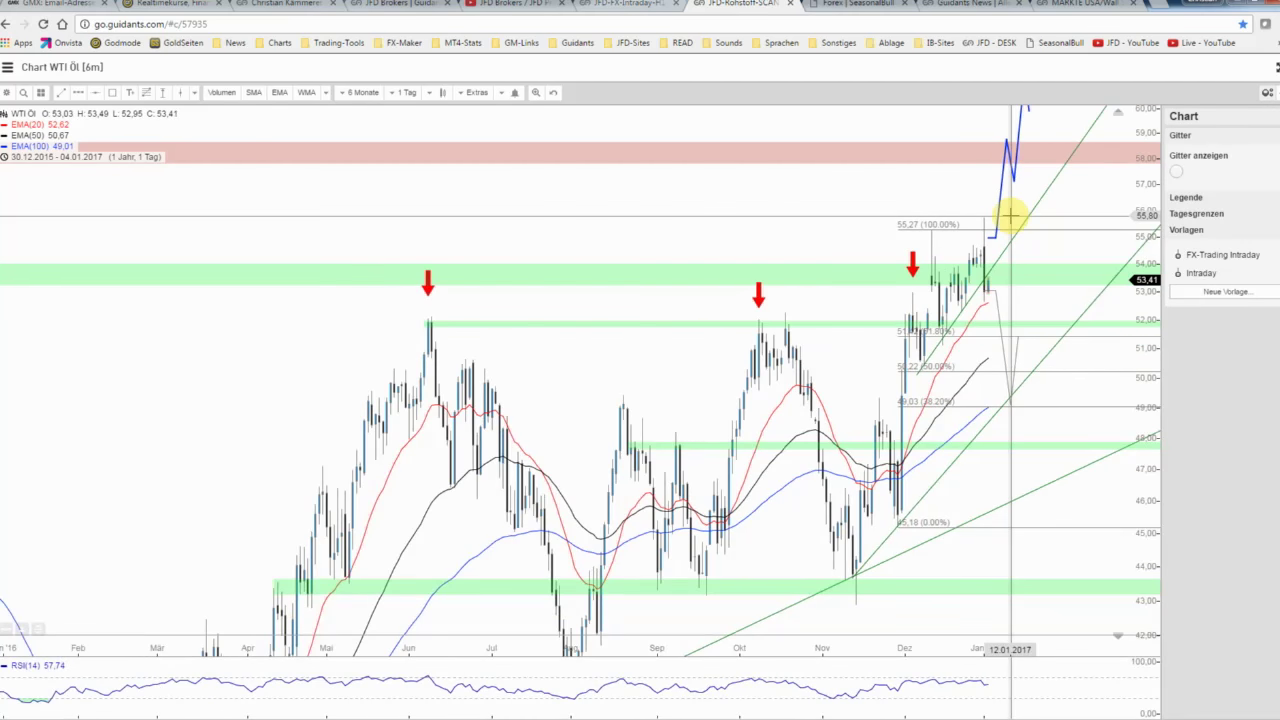
scroll(1011, 214, "down", 2)
scroll(1011, 214, "down", 1)
scroll(1011, 218, "down", 1)
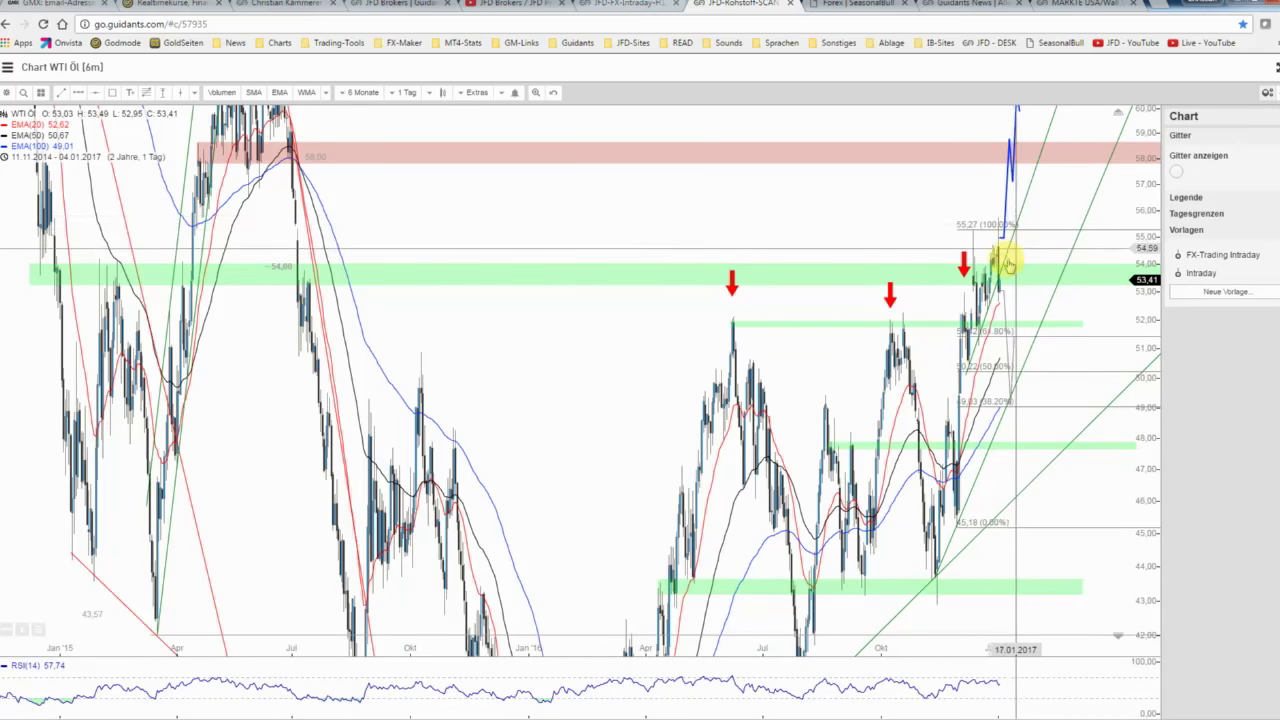
scroll(990, 275, "up", 1)
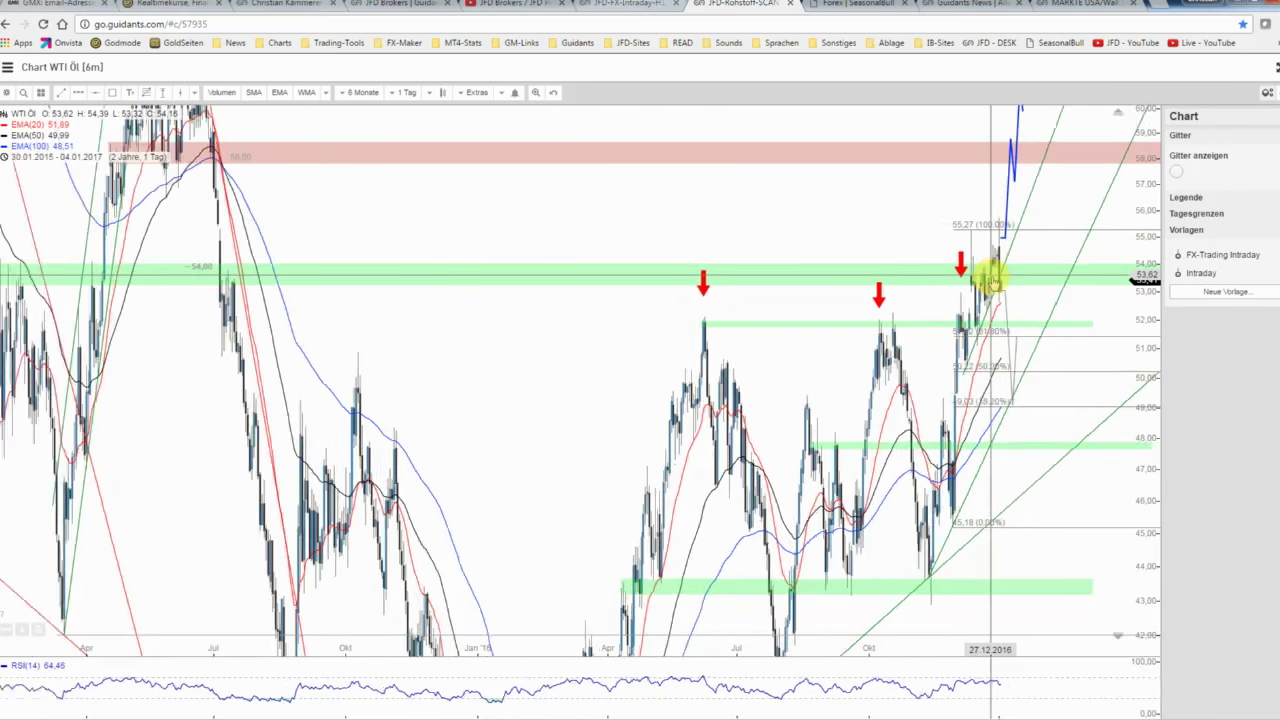
scroll(986, 271, "up", 1)
scroll(975, 265, "up", 1)
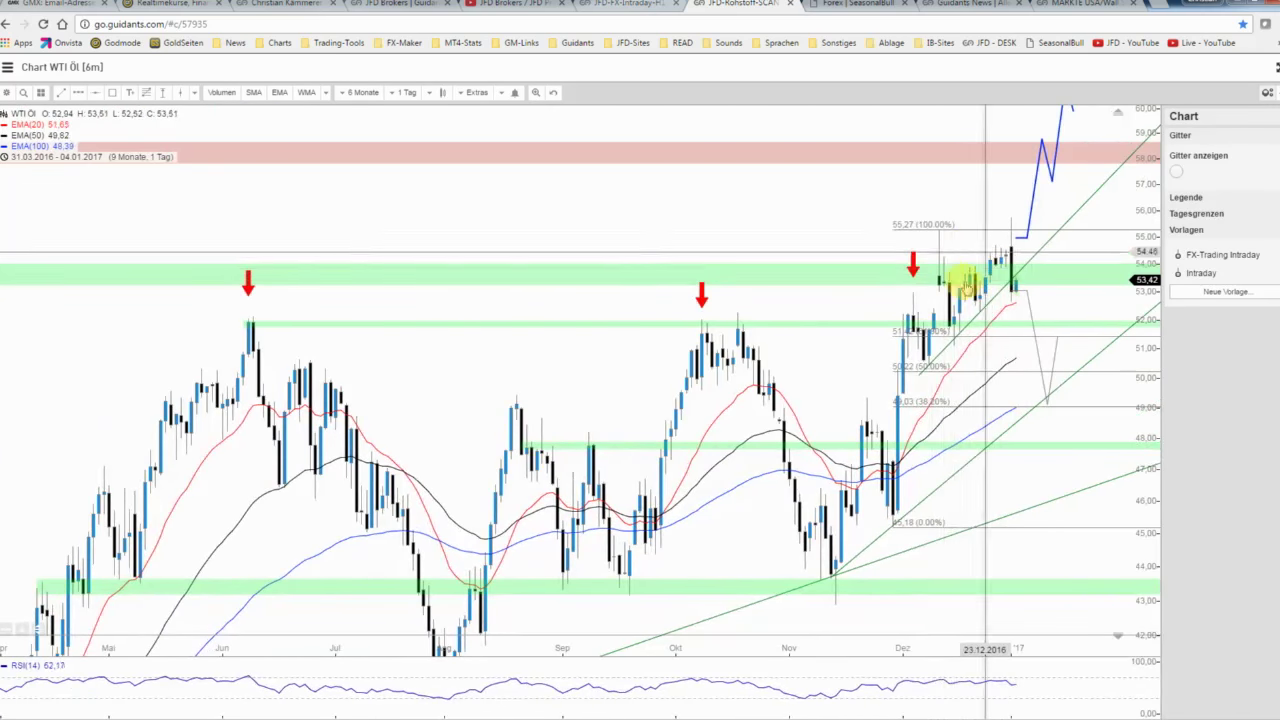
scroll(968, 276, "up", 1)
scroll(968, 277, "up", 1)
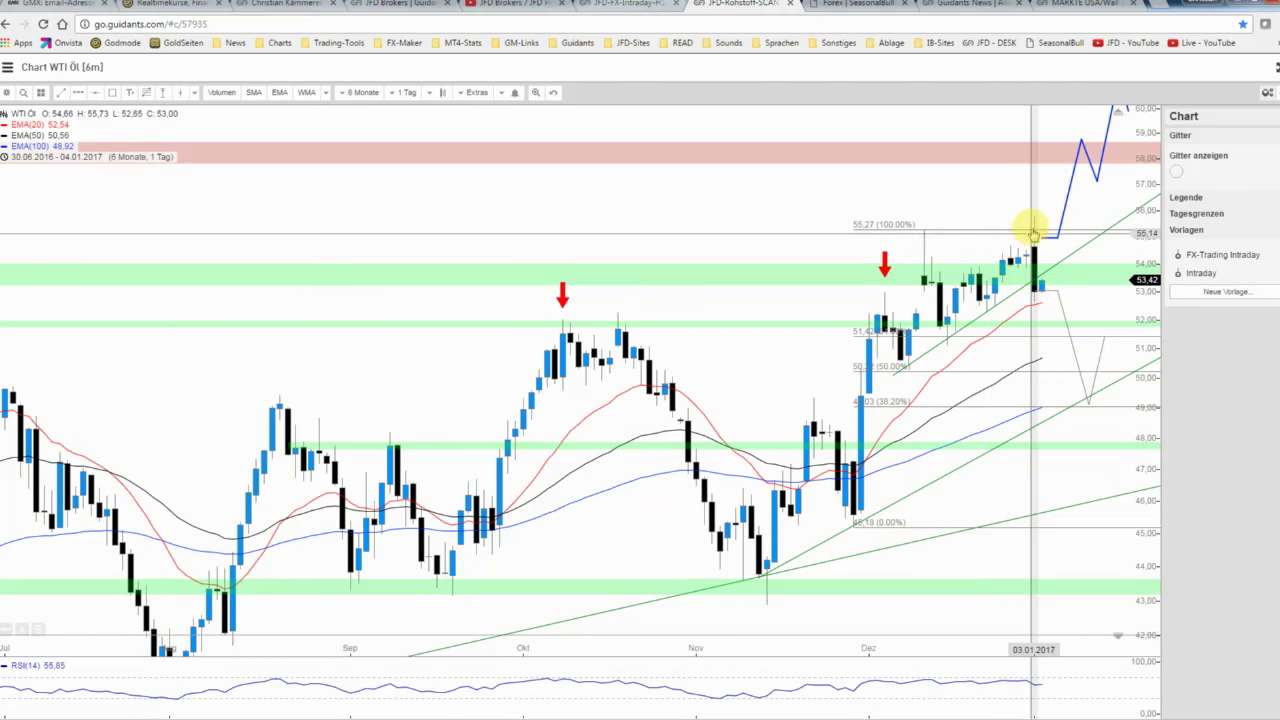
scroll(1032, 220, "up", 2)
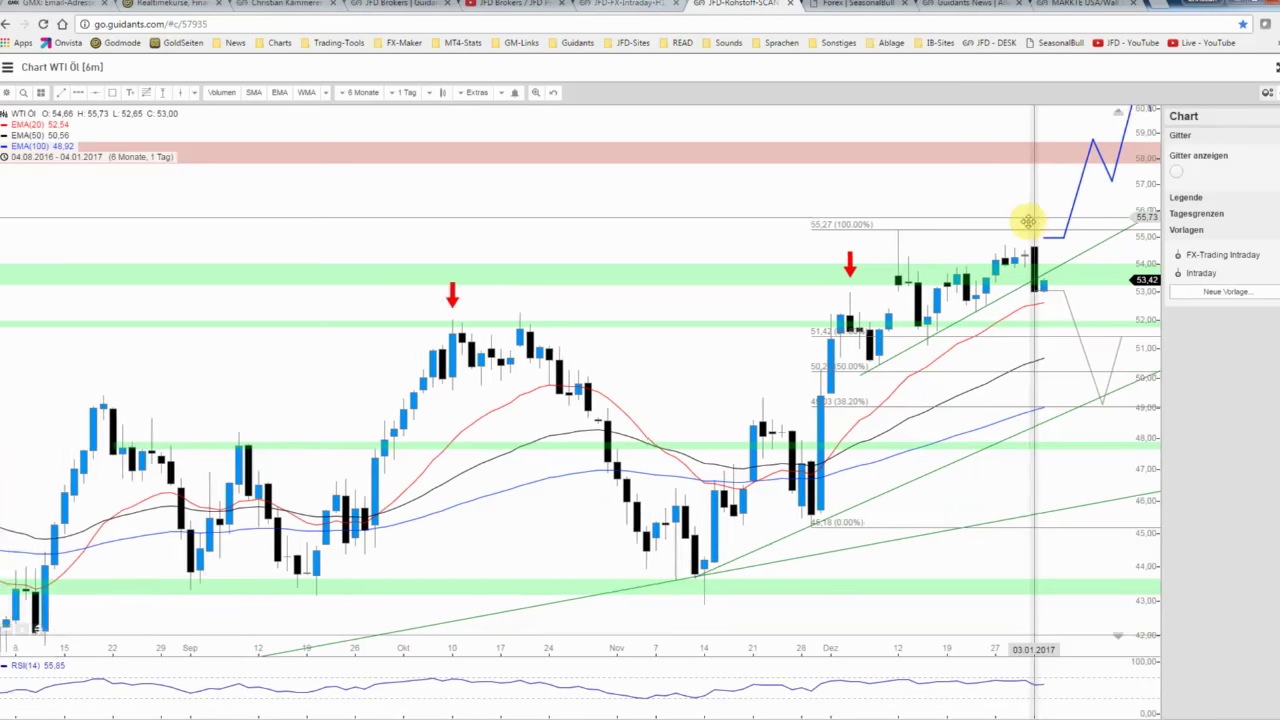
left_click_drag(1140, 188, 1137, 245)
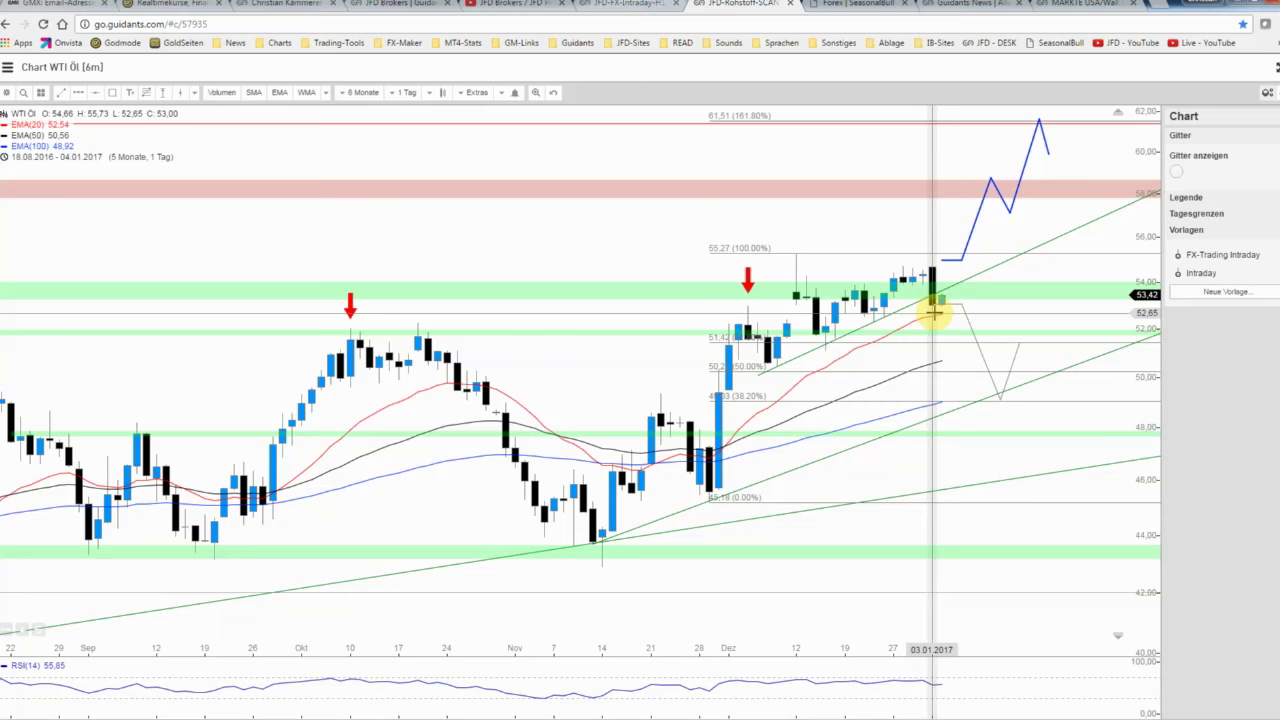
Move the grey bearish forecast path down and slightly right so it starts near 52.
left_click(965, 316)
left_click_drag(965, 316, 975, 327)
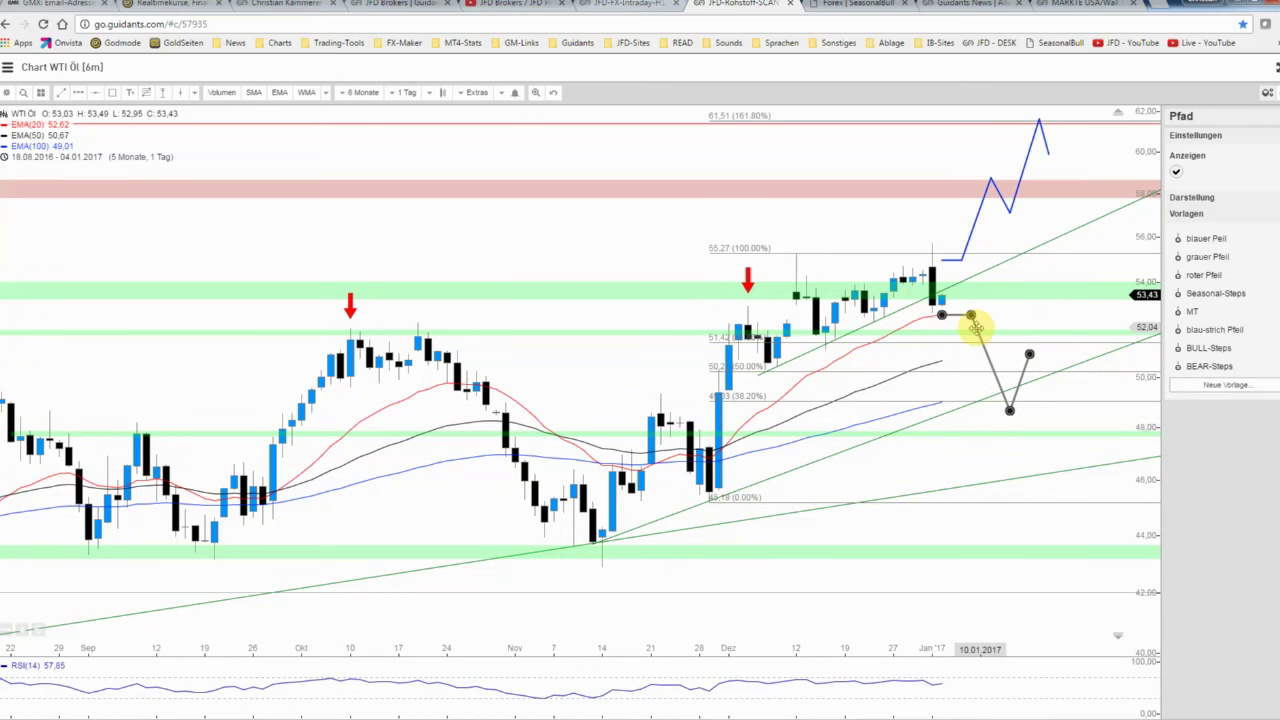
left_click(1011, 326)
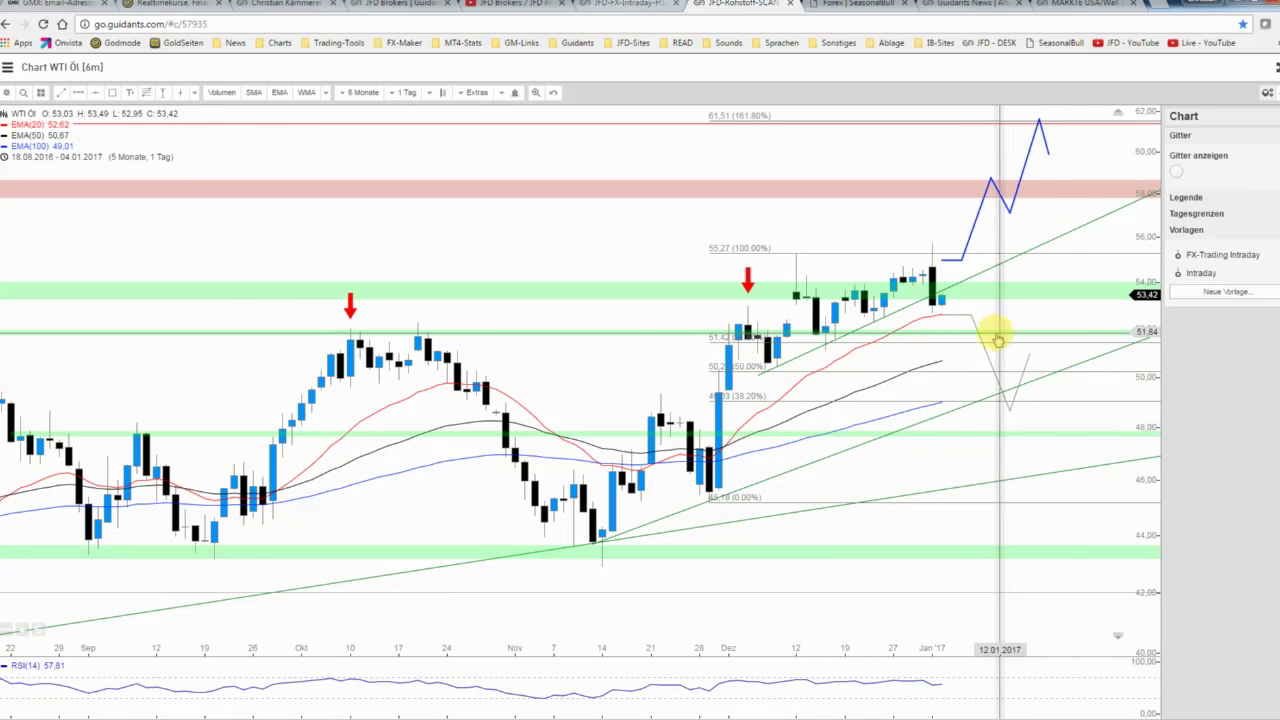
Rezoom the WTI chart back to five months, 19.08.2016 to 04.01.2017.
scroll(1007, 323, "down", 2)
scroll(1007, 320, "down", 2)
scroll(1007, 320, "down", 1)
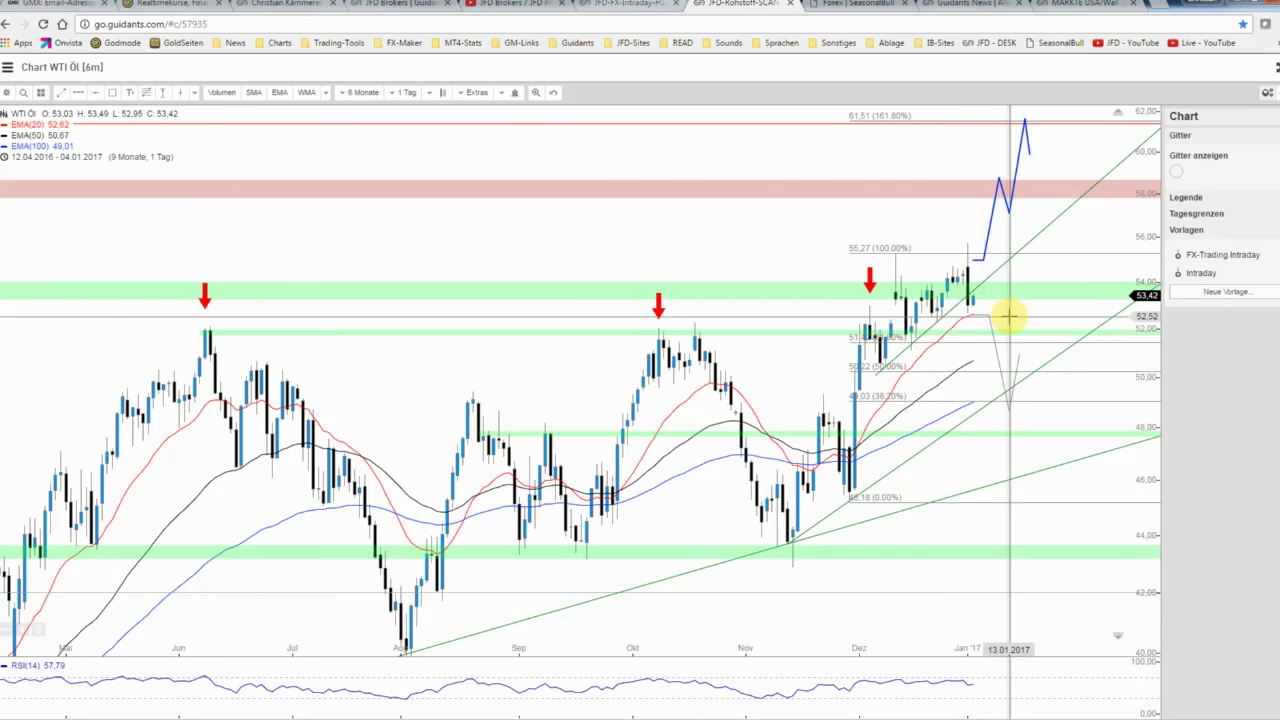
scroll(1004, 316, "up", 2)
scroll(1004, 316, "up", 2)
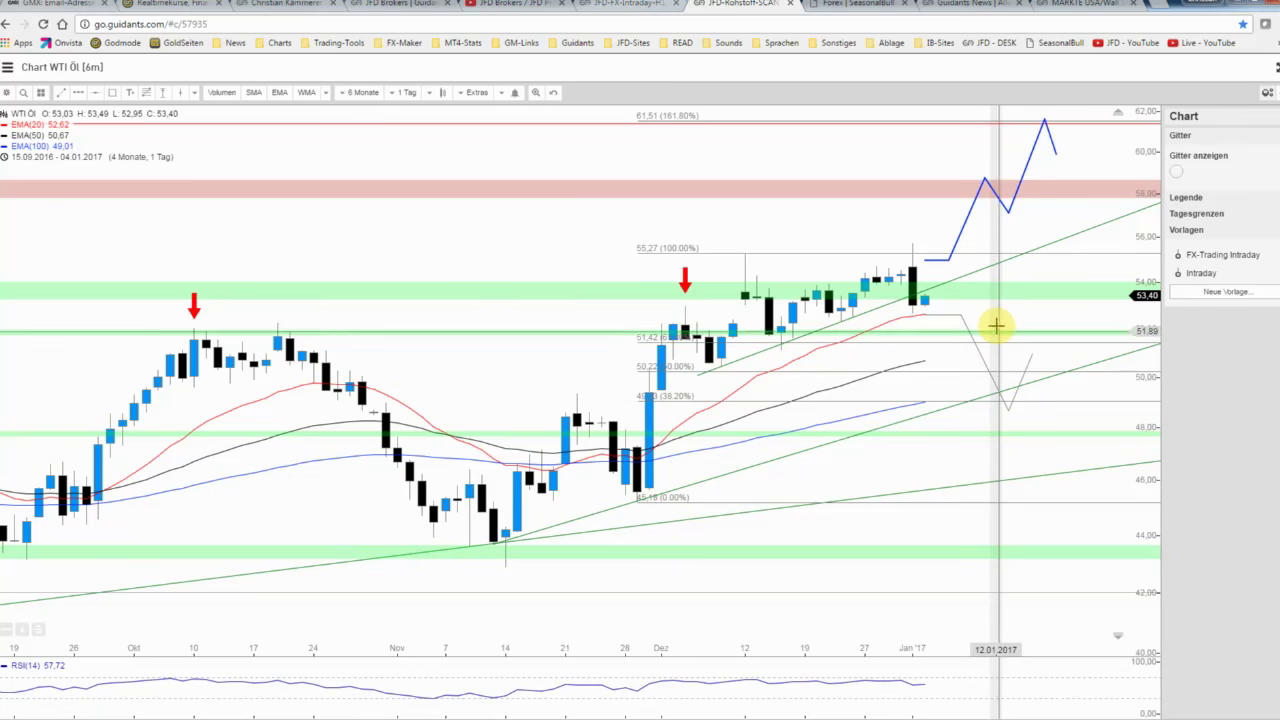
scroll(997, 325, "down", 1)
scroll(997, 325, "down", 1)
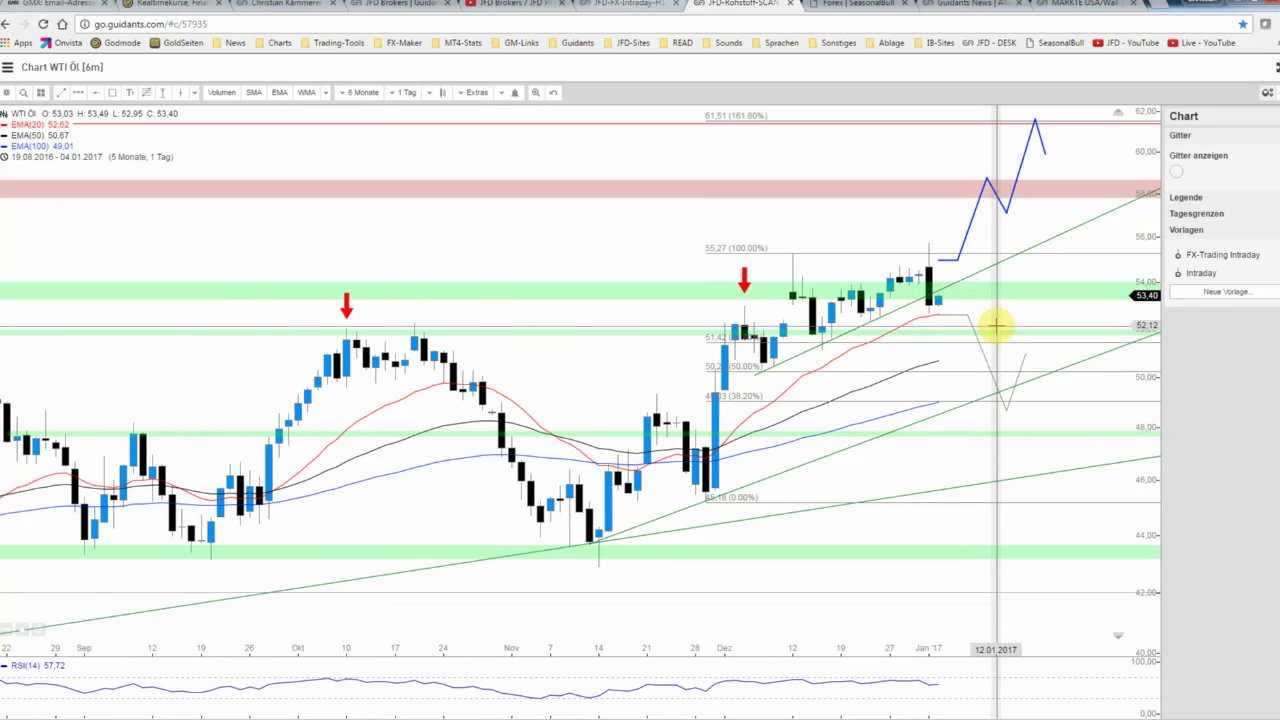
scroll(997, 325, "down", 1)
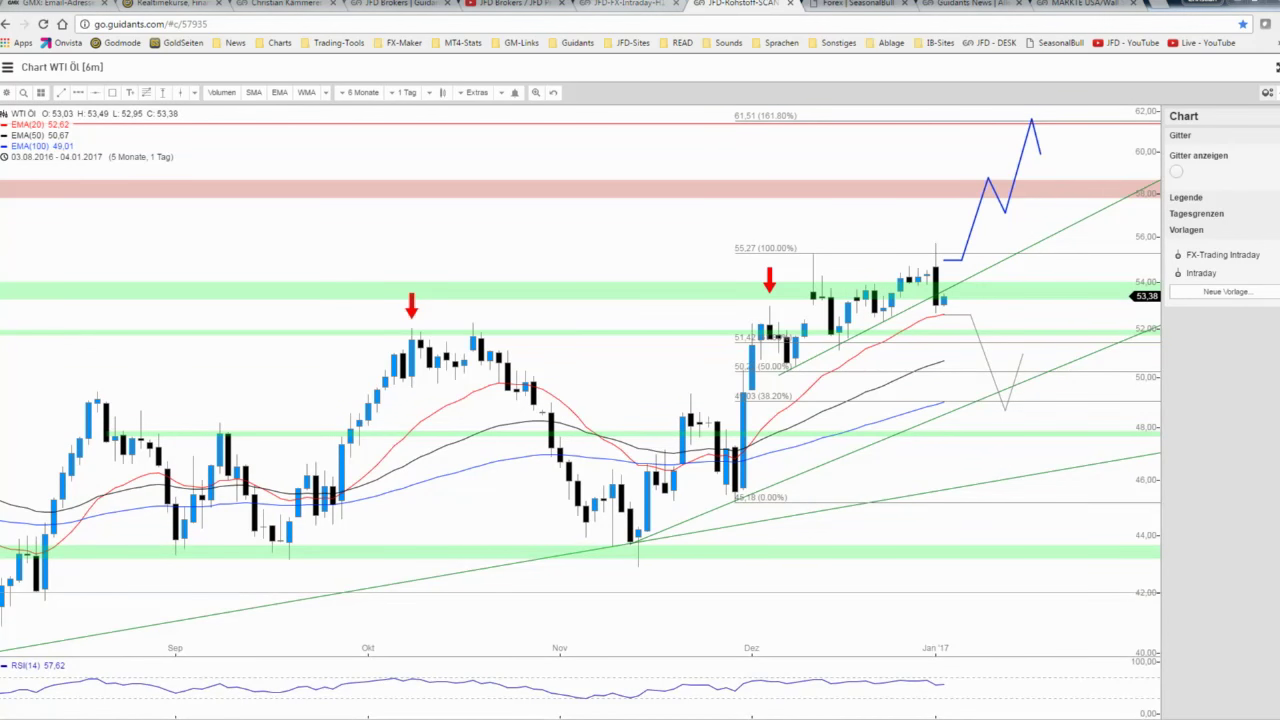
key("alt+Tab")
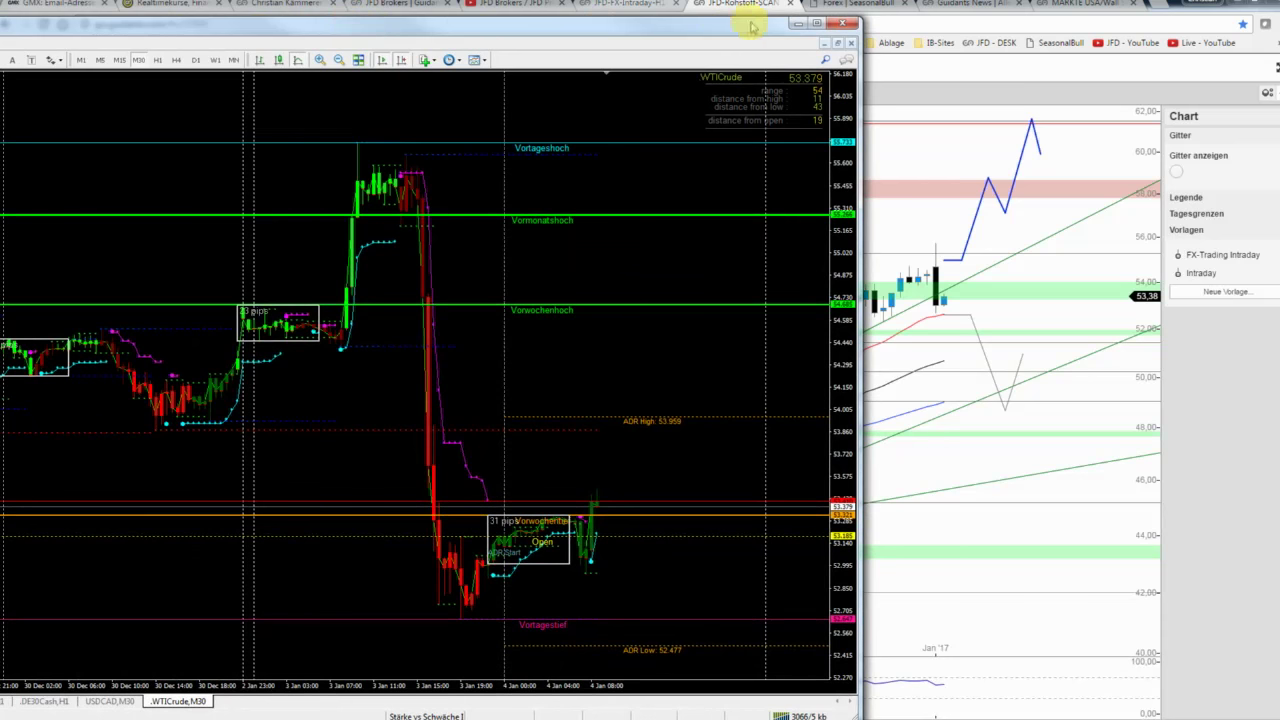
left_click(816, 24)
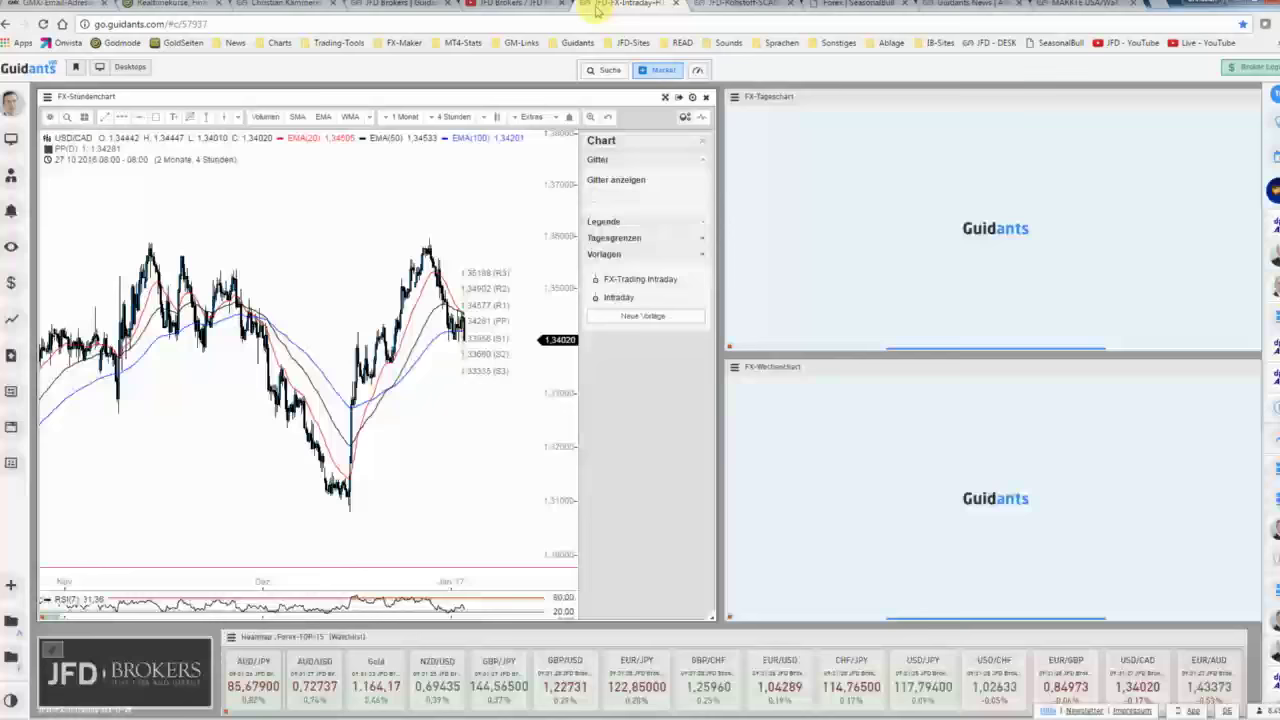
Maximize the USD/CAD weekly chart (FX-Wochenchart) on the FX-Intraday desktop.
left_click(612, 5)
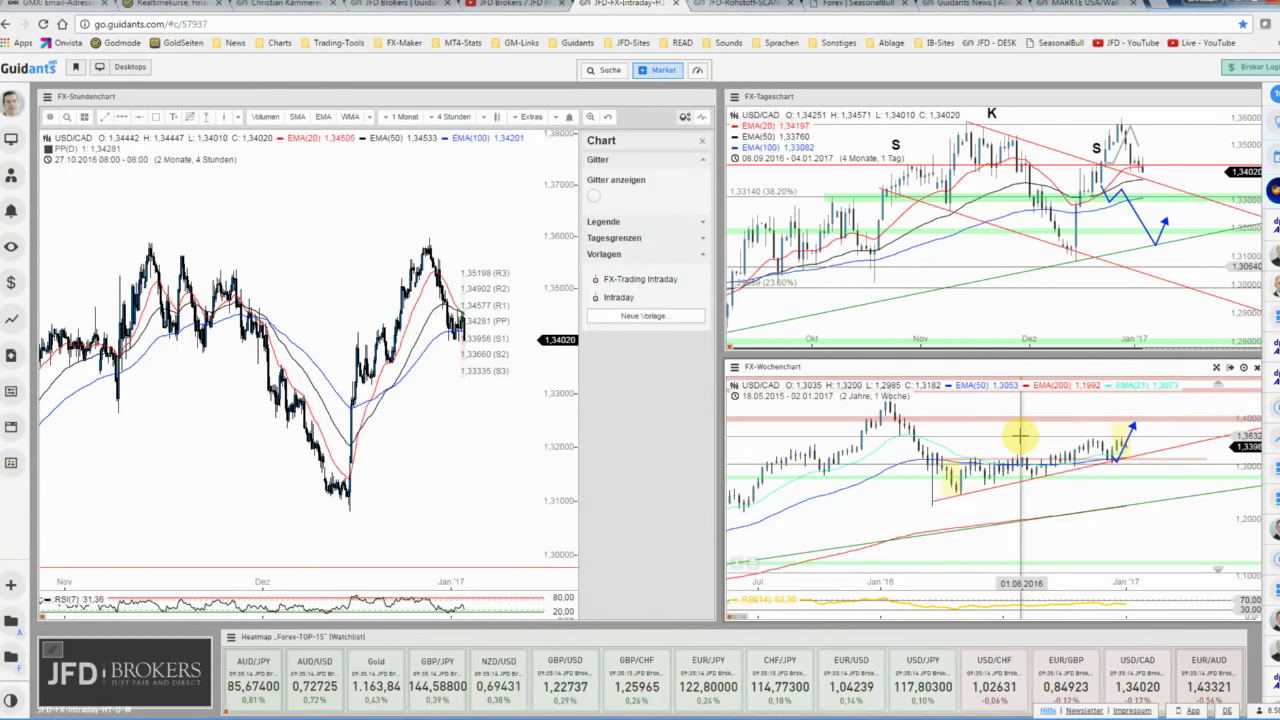
left_click(1211, 368)
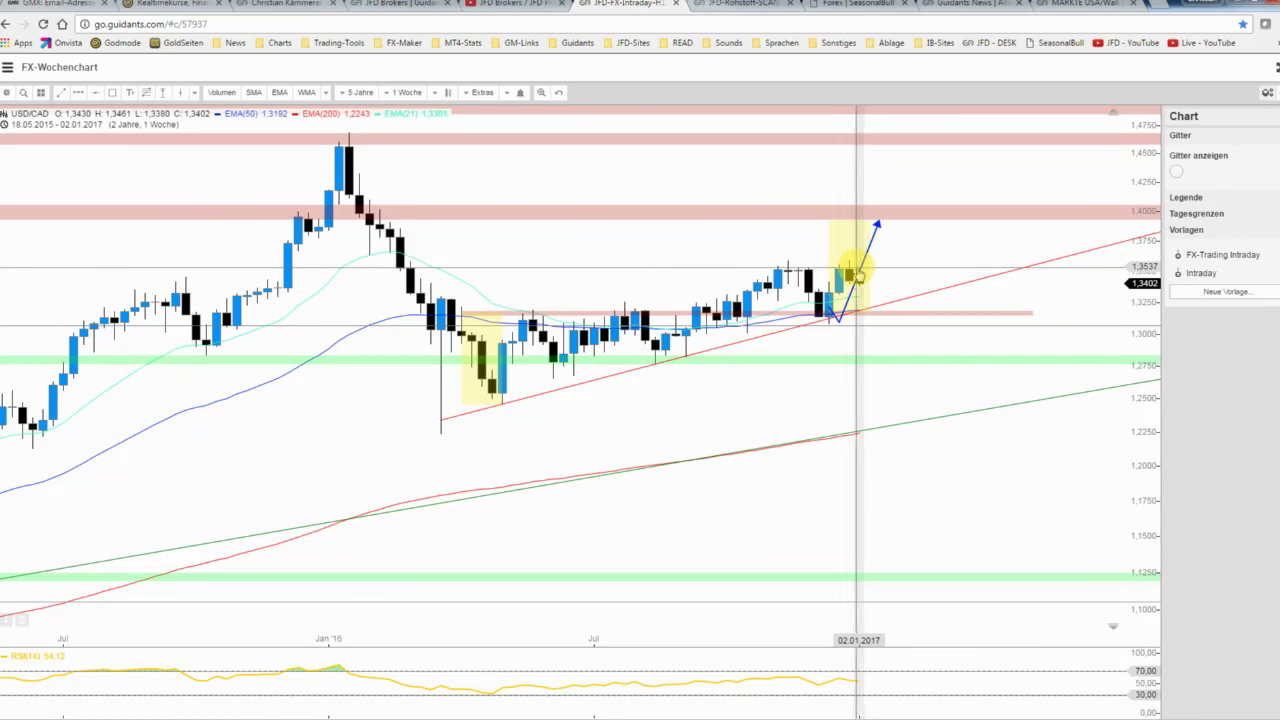
Restore the weekly chart and maximize the USD/CAD daily chart, 31.07.2016–04.01.2017, on a wider price scale.
left_click(1275, 68)
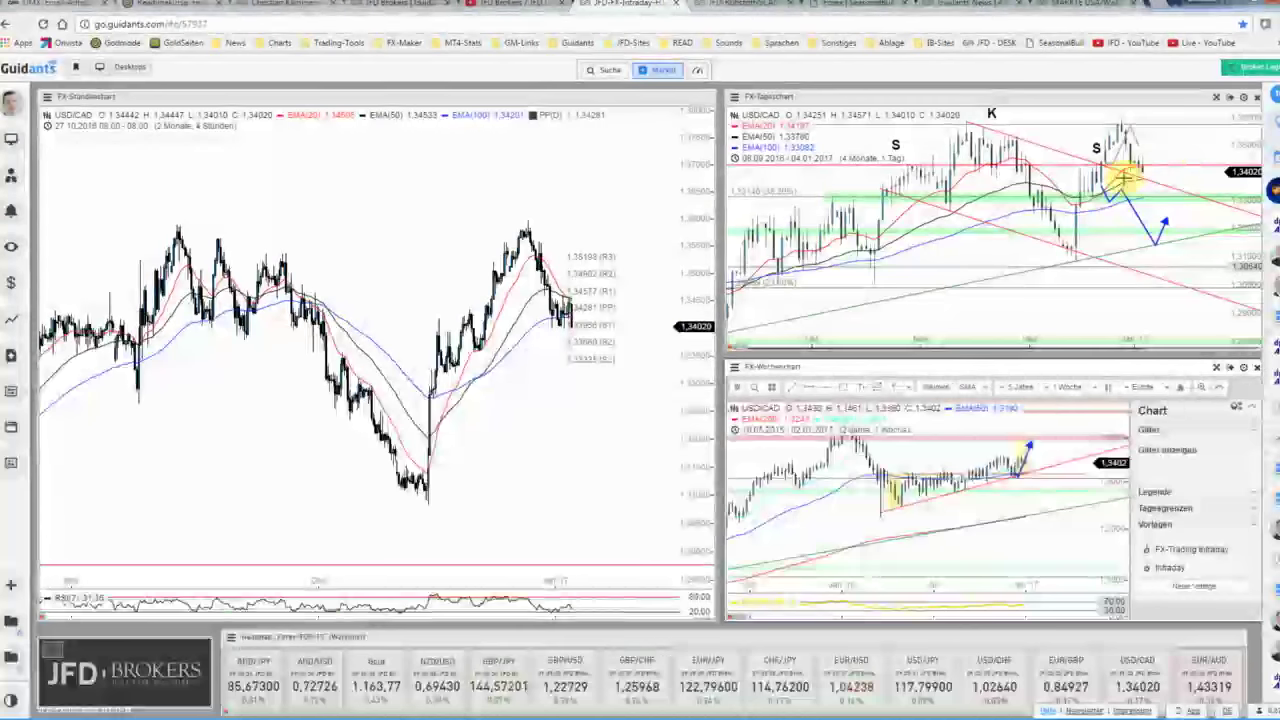
left_click(1109, 251)
left_click(1218, 98)
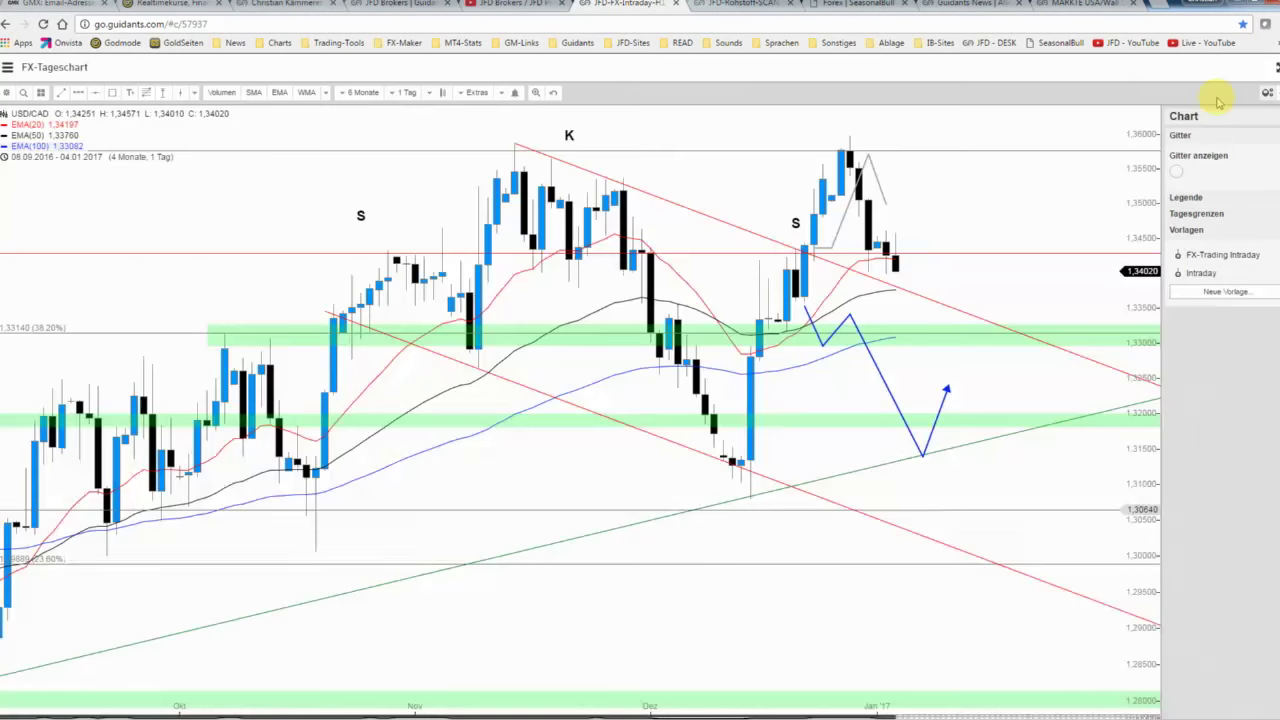
scroll(1073, 240, "down", 1)
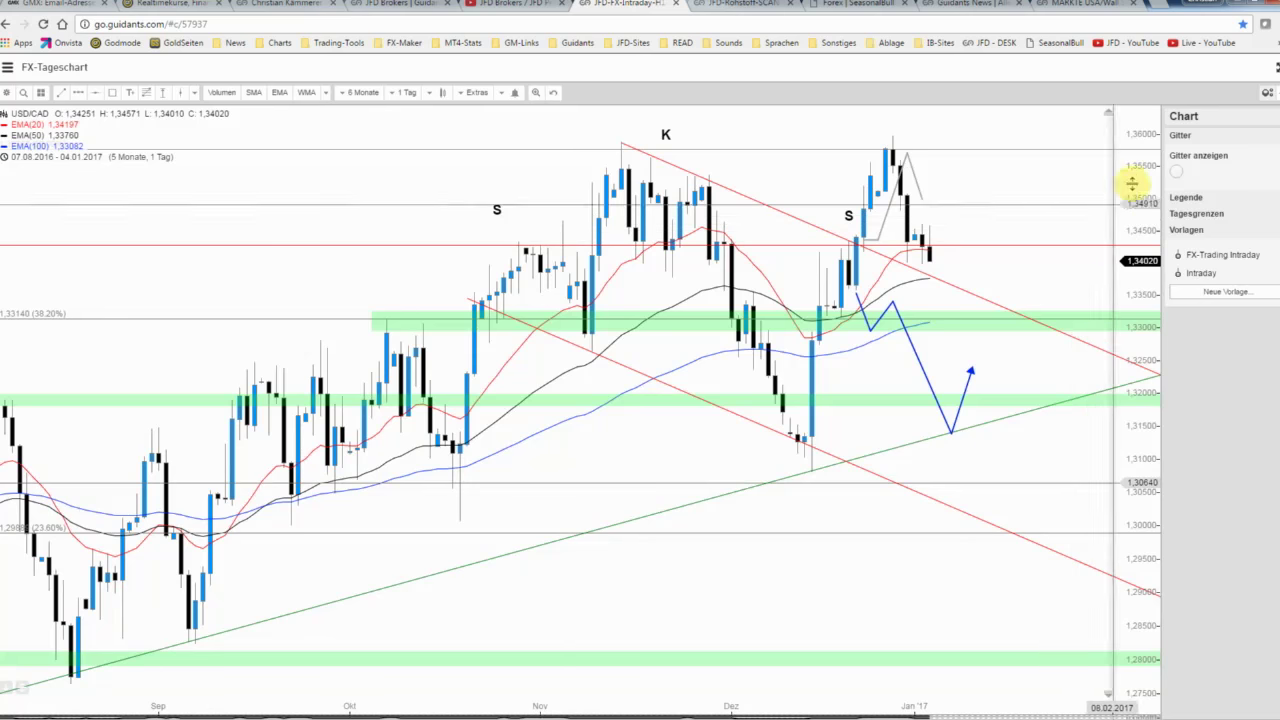
mouse_move(1134, 183)
left_mouse_down()
mouse_move(1130, 217)
mouse_move(1000, 266)
left_mouse_up()
scroll(998, 266, "up", 1)
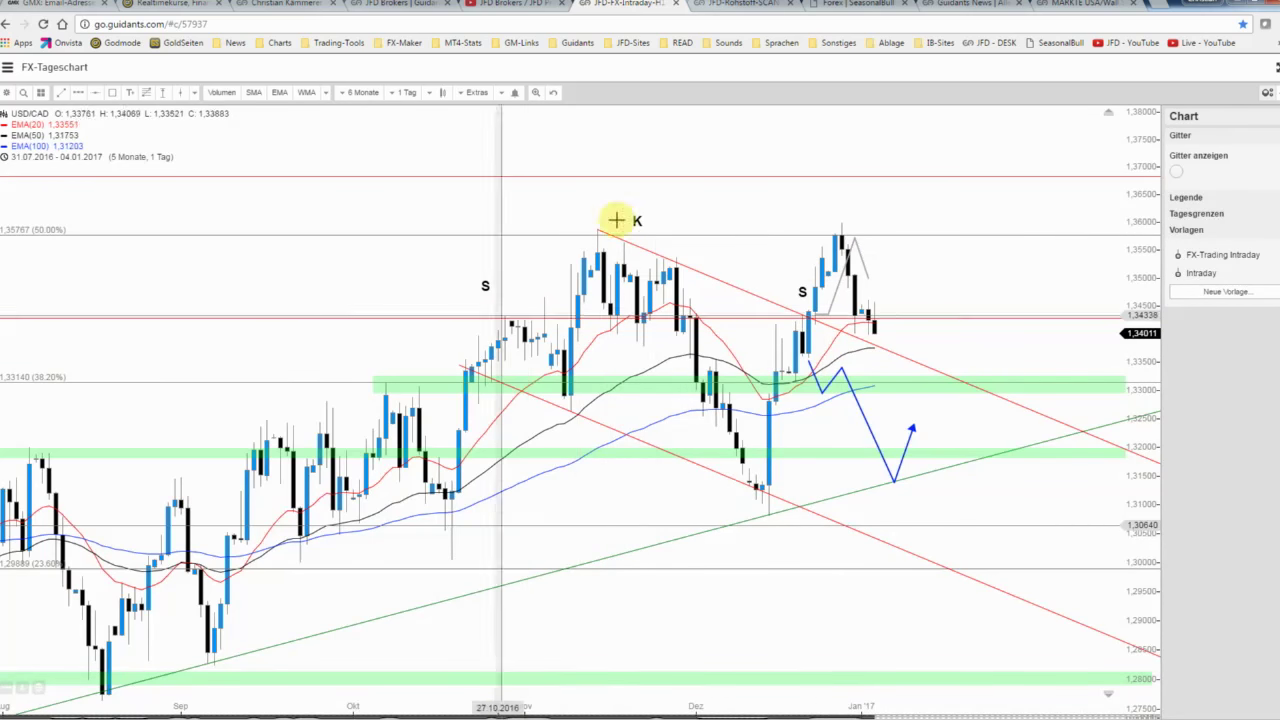
Delete the S, K and S shoulder-head-shoulder labels from the USD/CAD daily chart.
right_click(801, 291)
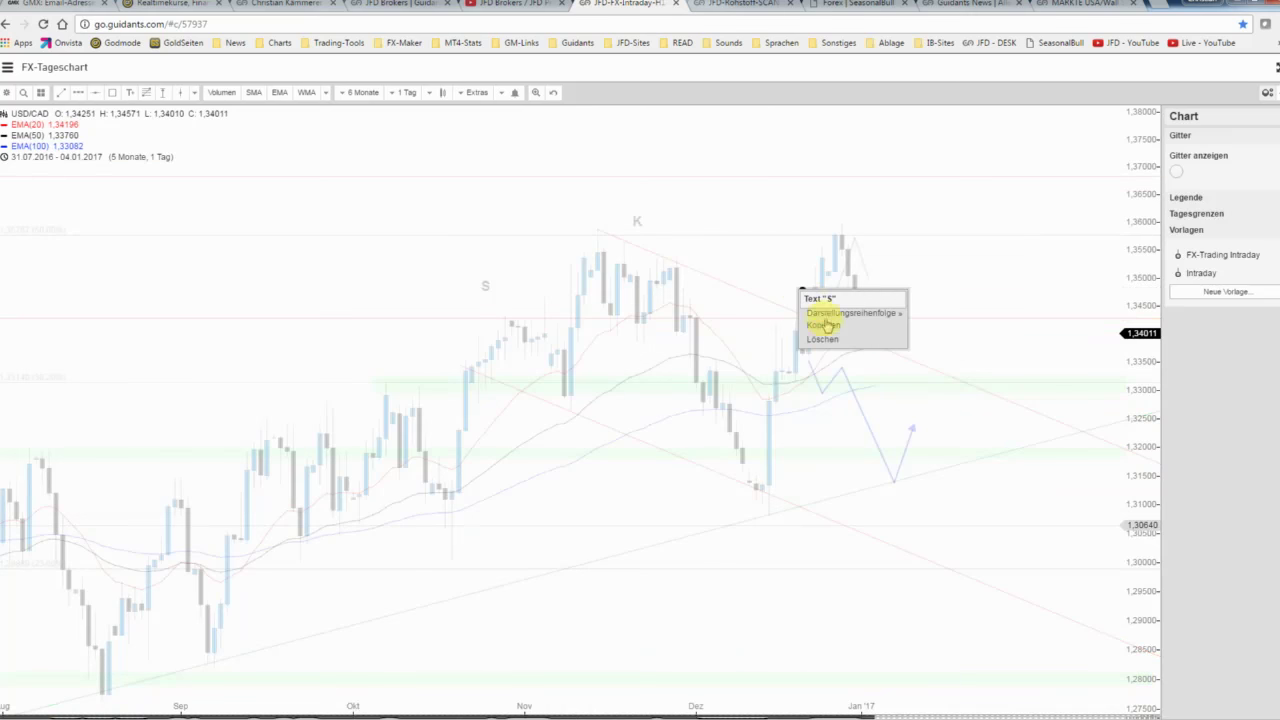
left_click(826, 349)
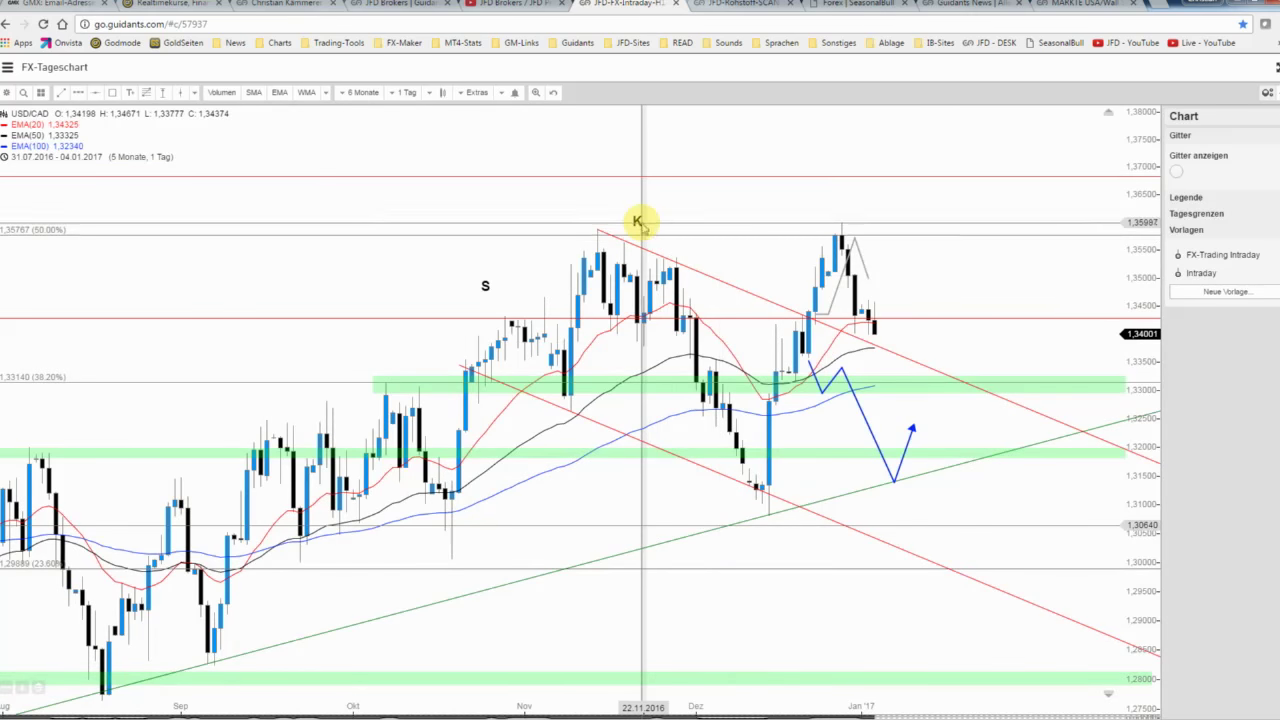
right_click(638, 220)
left_click(664, 268)
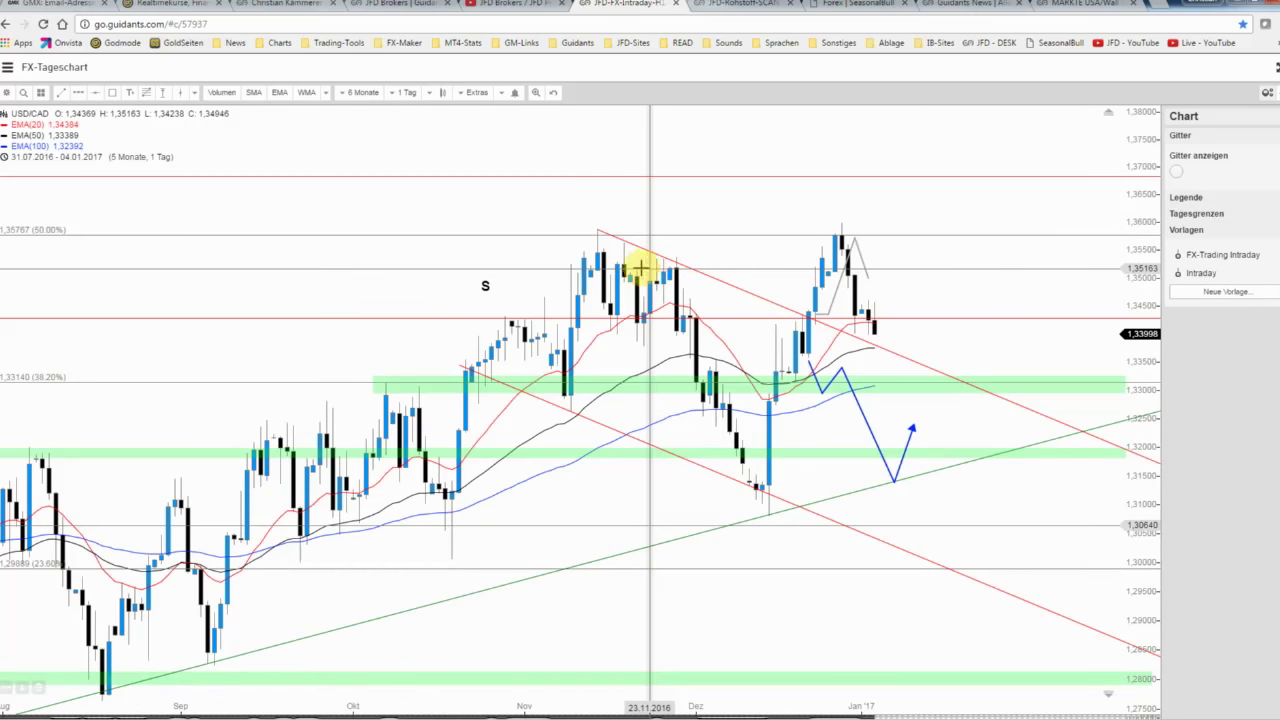
right_click(487, 287)
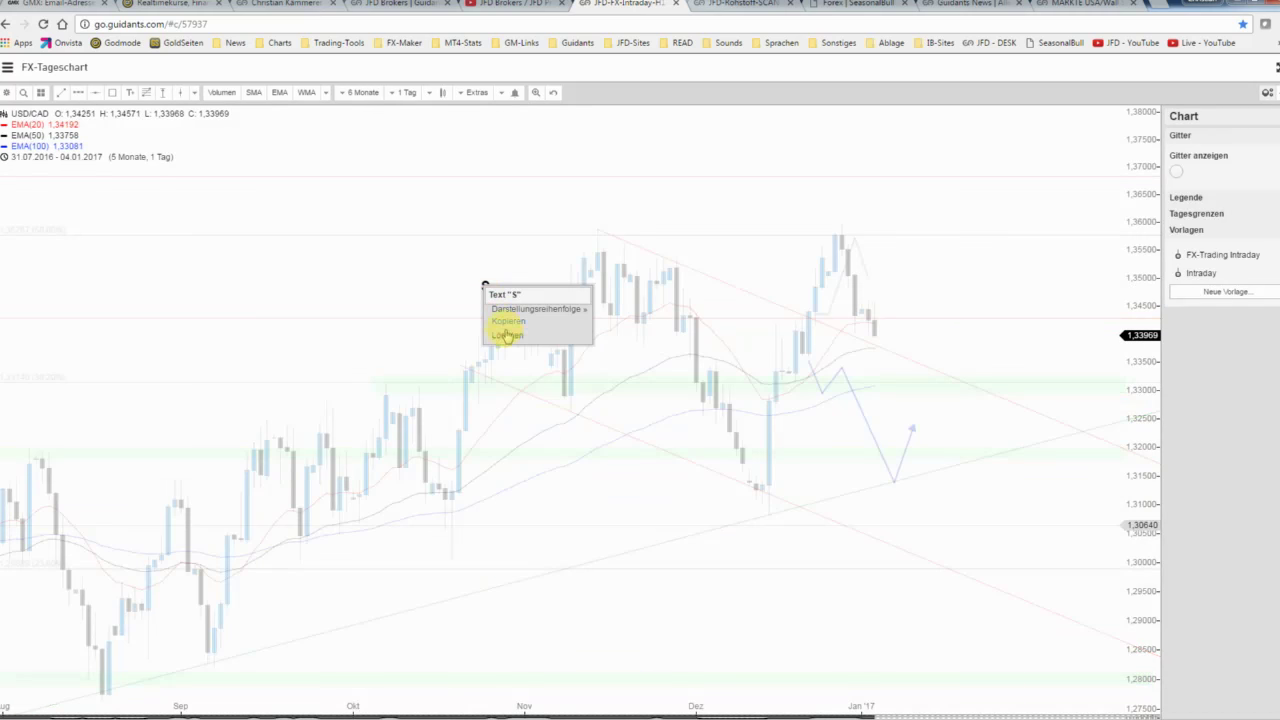
left_click(507, 336)
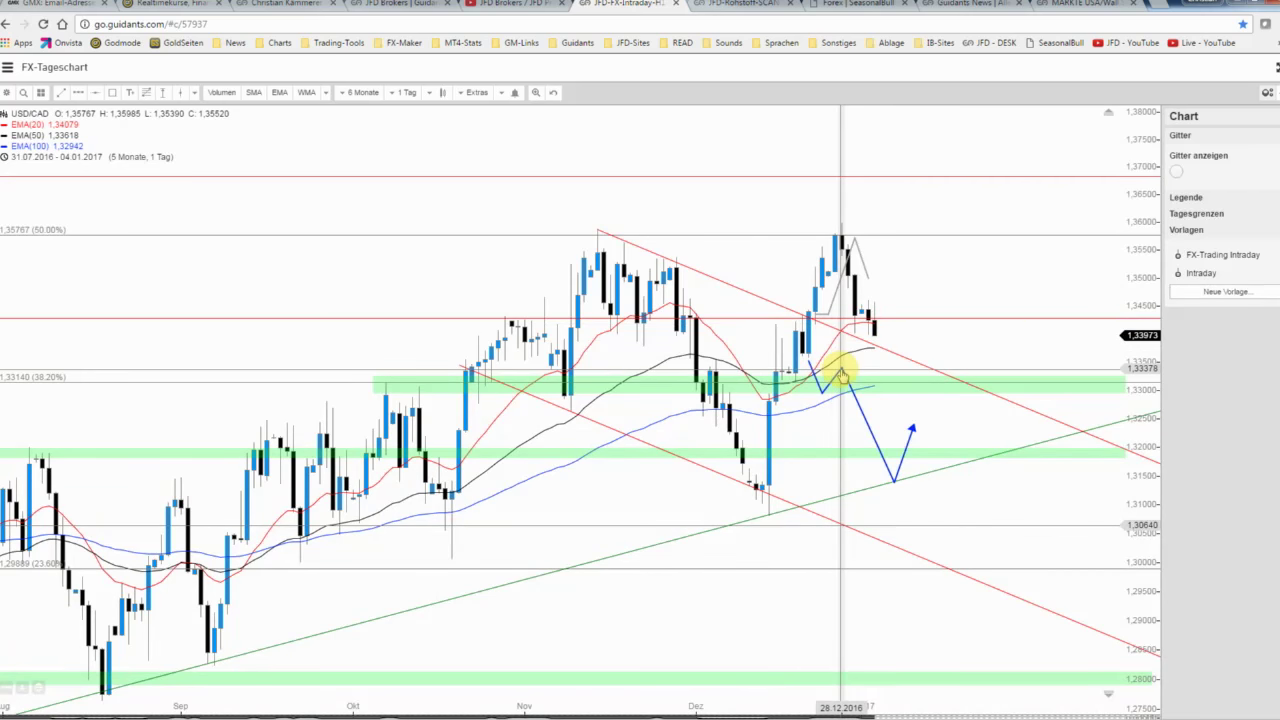
Delete the grey and the blue forecast paths.
left_click_drag(822, 320, 867, 242)
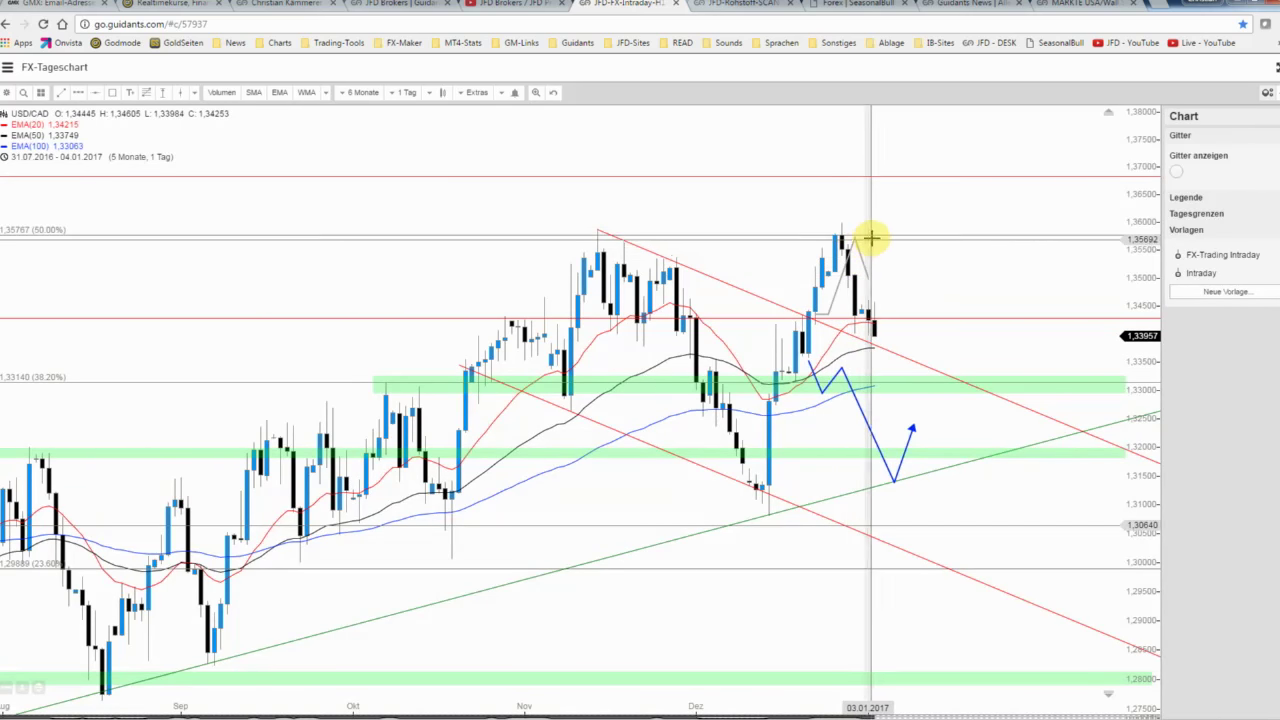
left_click_drag(867, 242, 848, 252)
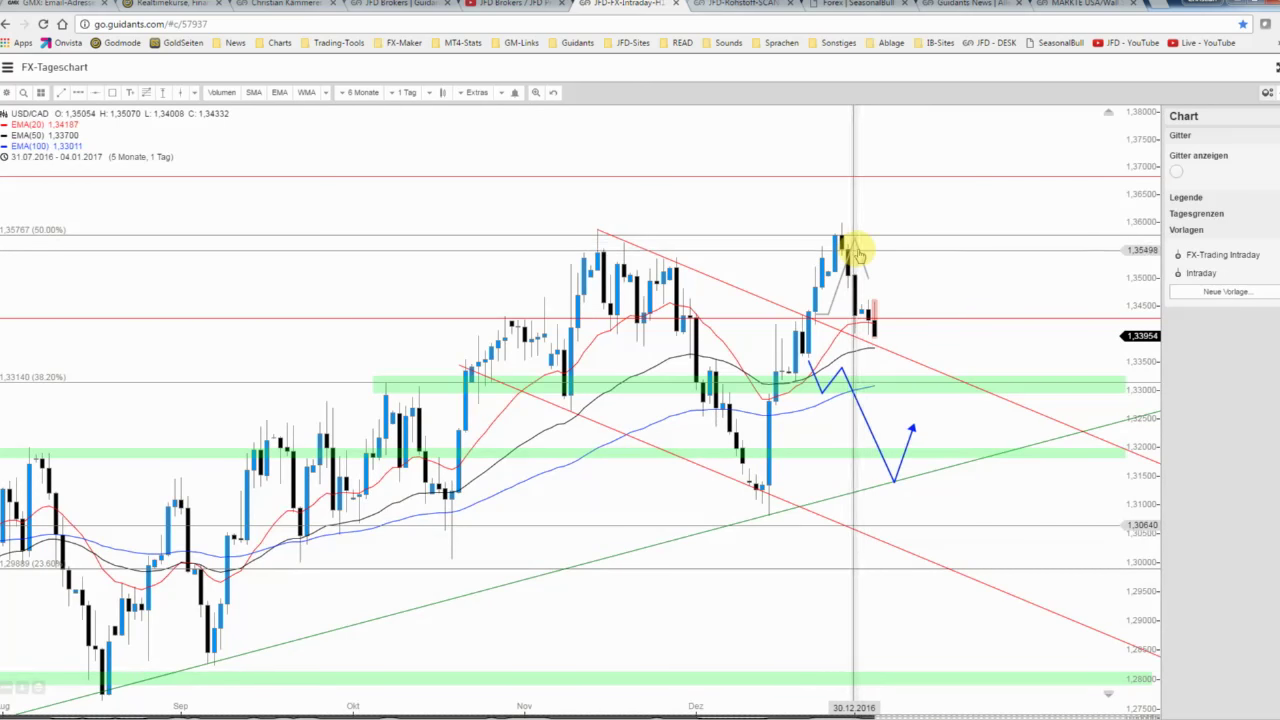
right_click(858, 253)
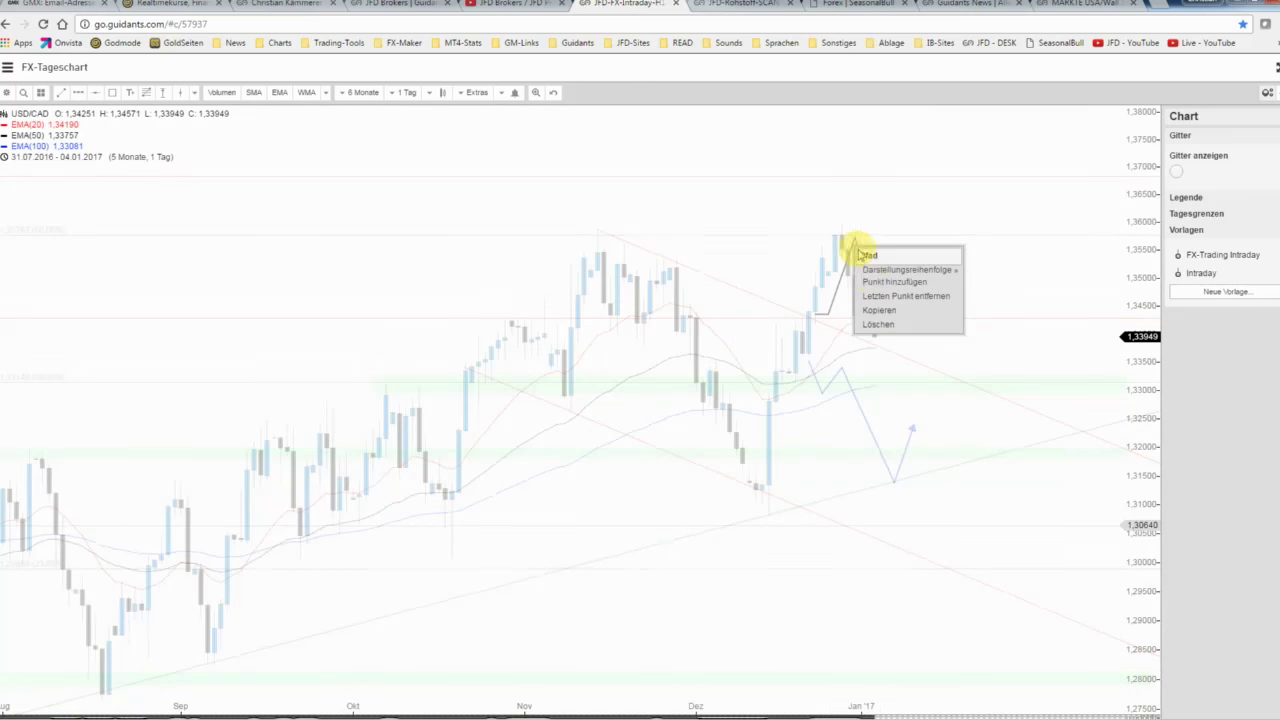
left_click(876, 326)
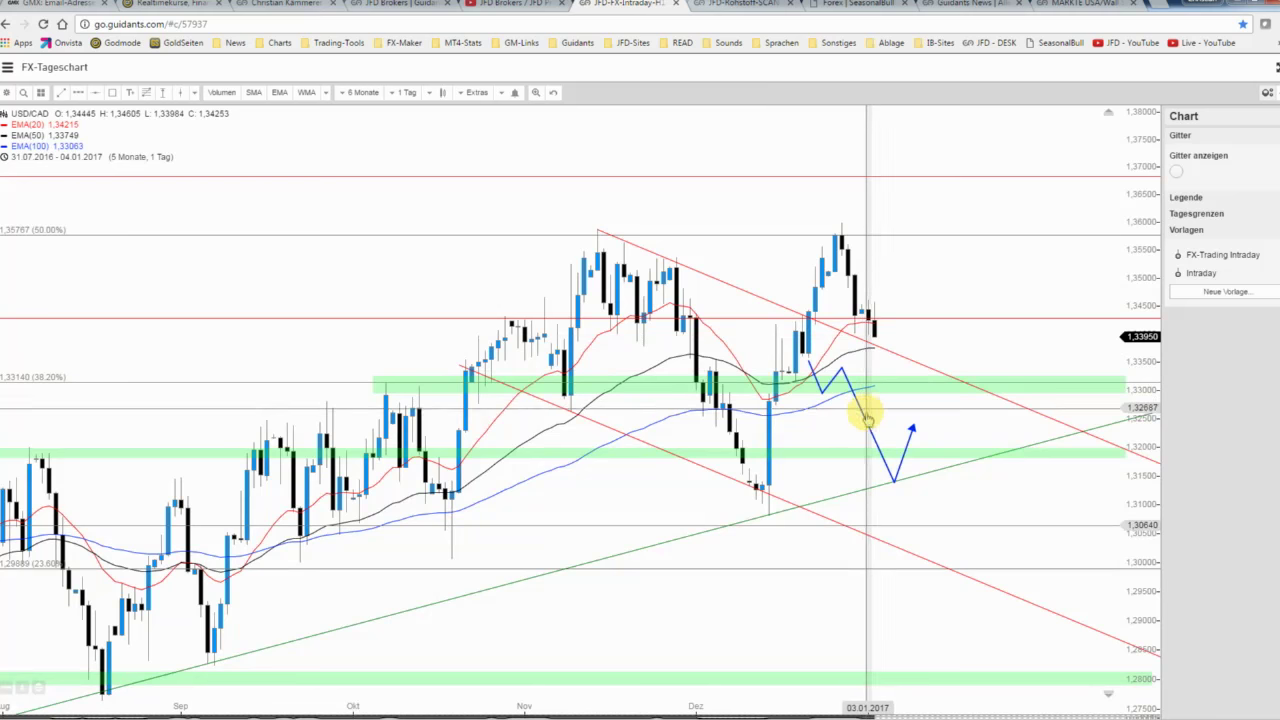
right_click(862, 421)
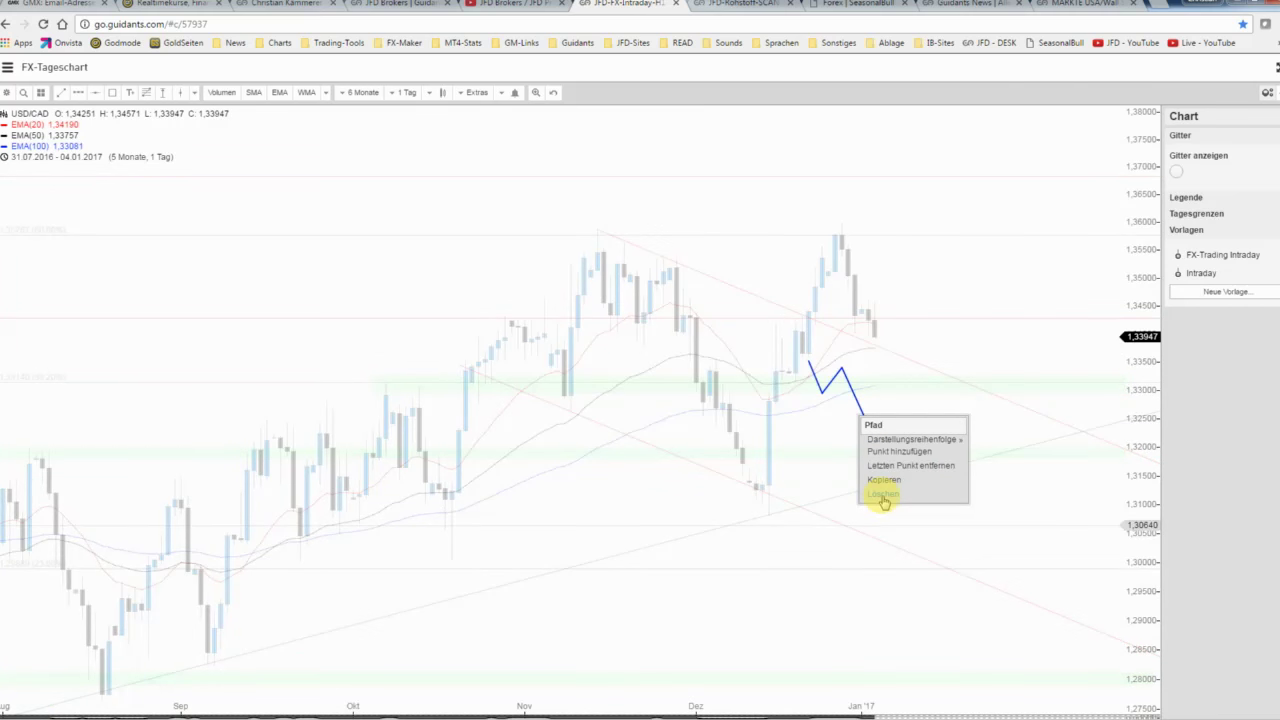
left_click(880, 492)
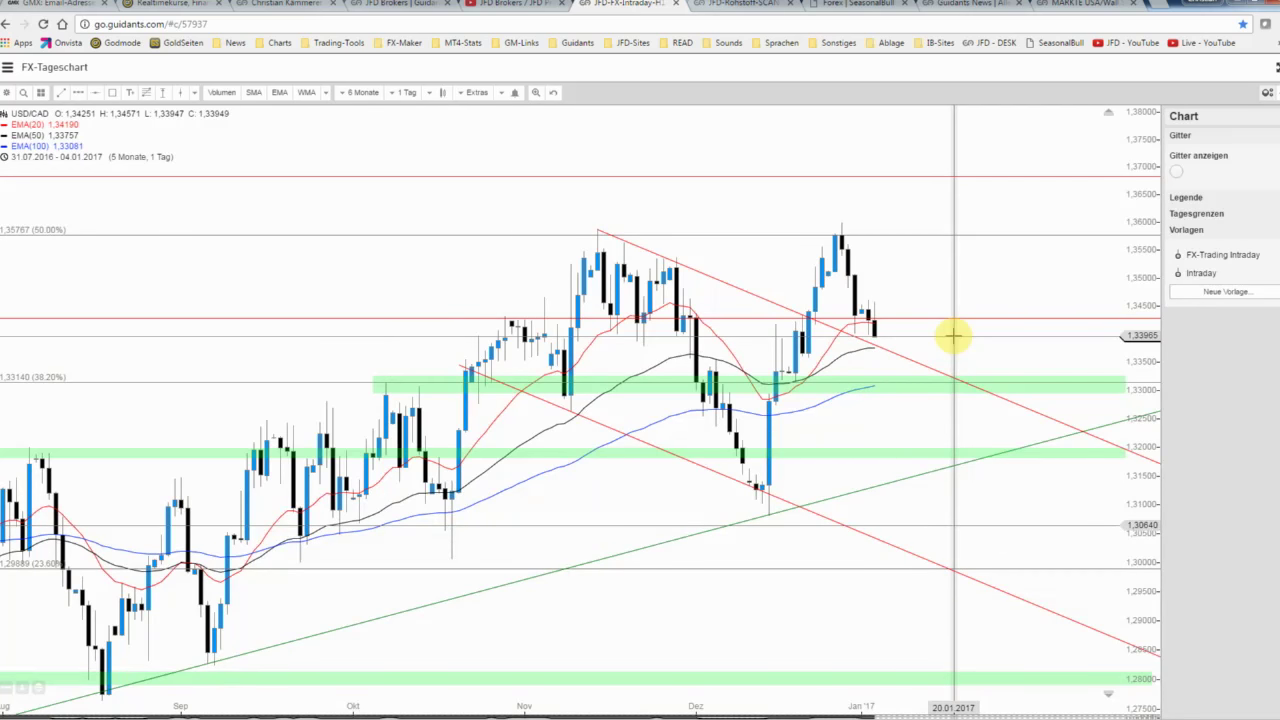
Zoom the daily chart in to four months, 31.08.2016–04.01.2017, and pick the path tool.
scroll(953, 337, "up", 1)
scroll(953, 337, "up", 1)
scroll(953, 337, "up", 1)
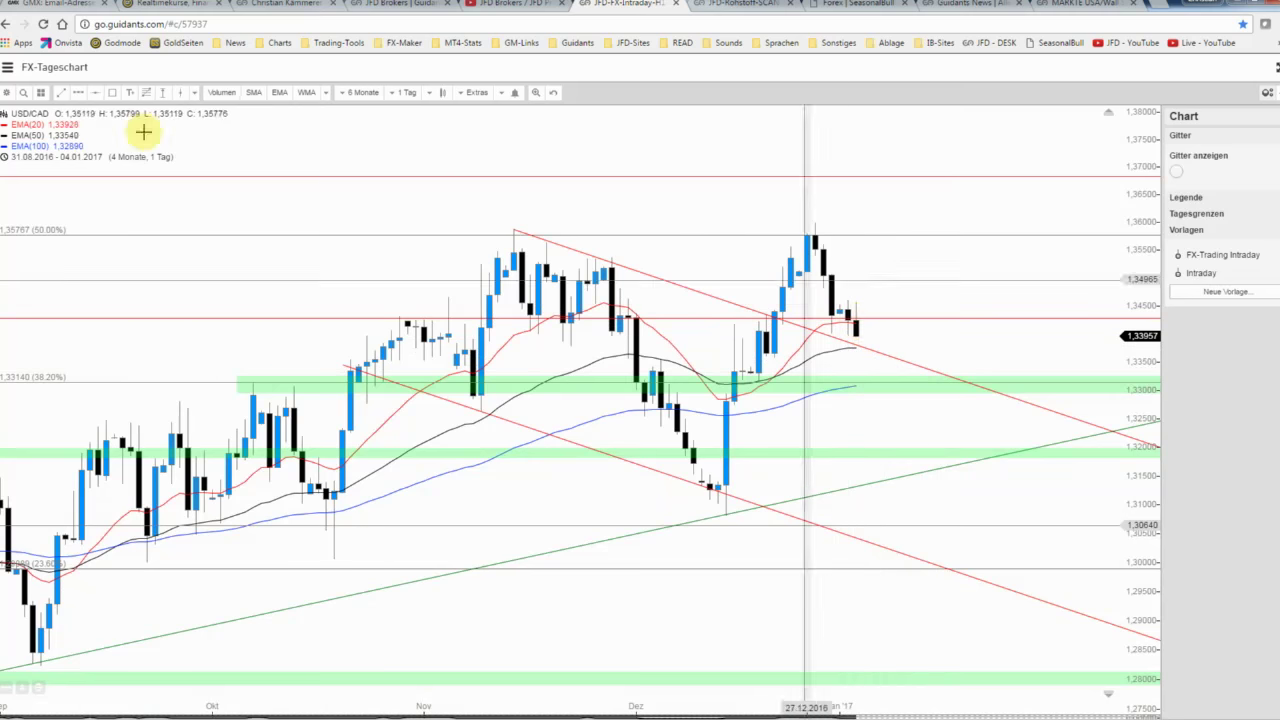
left_click(78, 92)
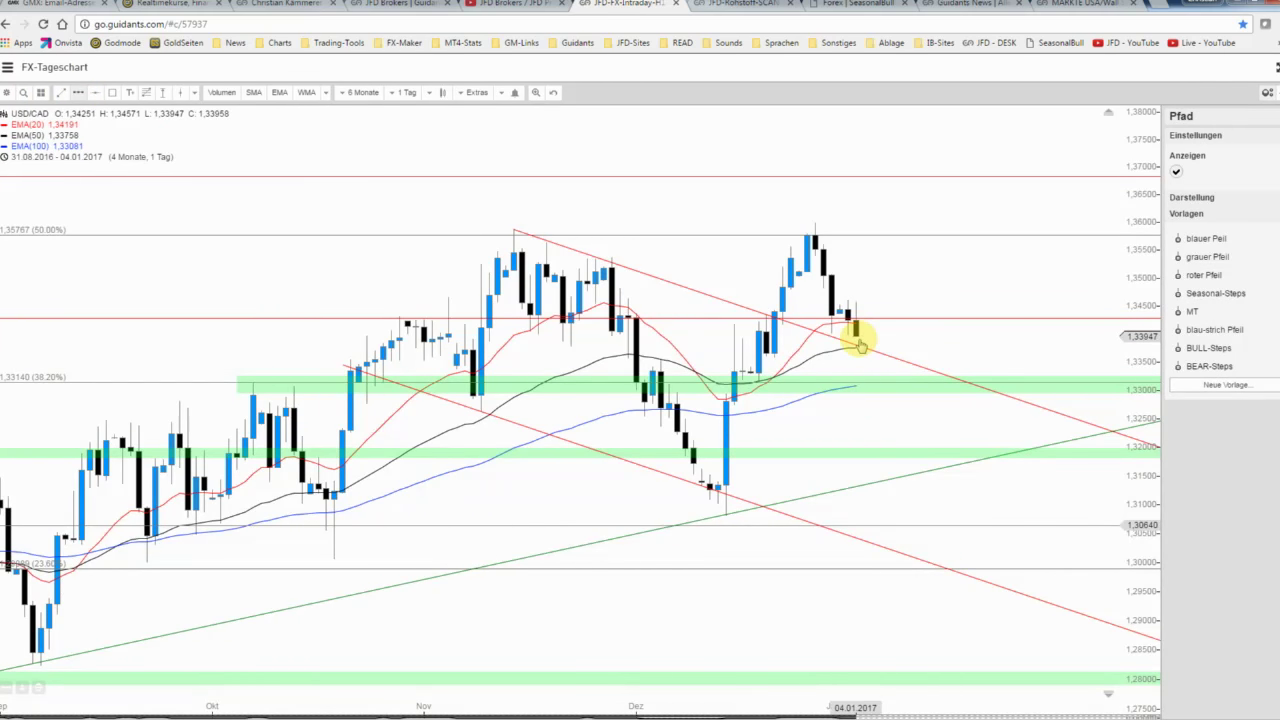
Draw a blue forecast arrow dropping from about 1.34 to the green zone near 1.315, then turning up.
left_click(856, 338)
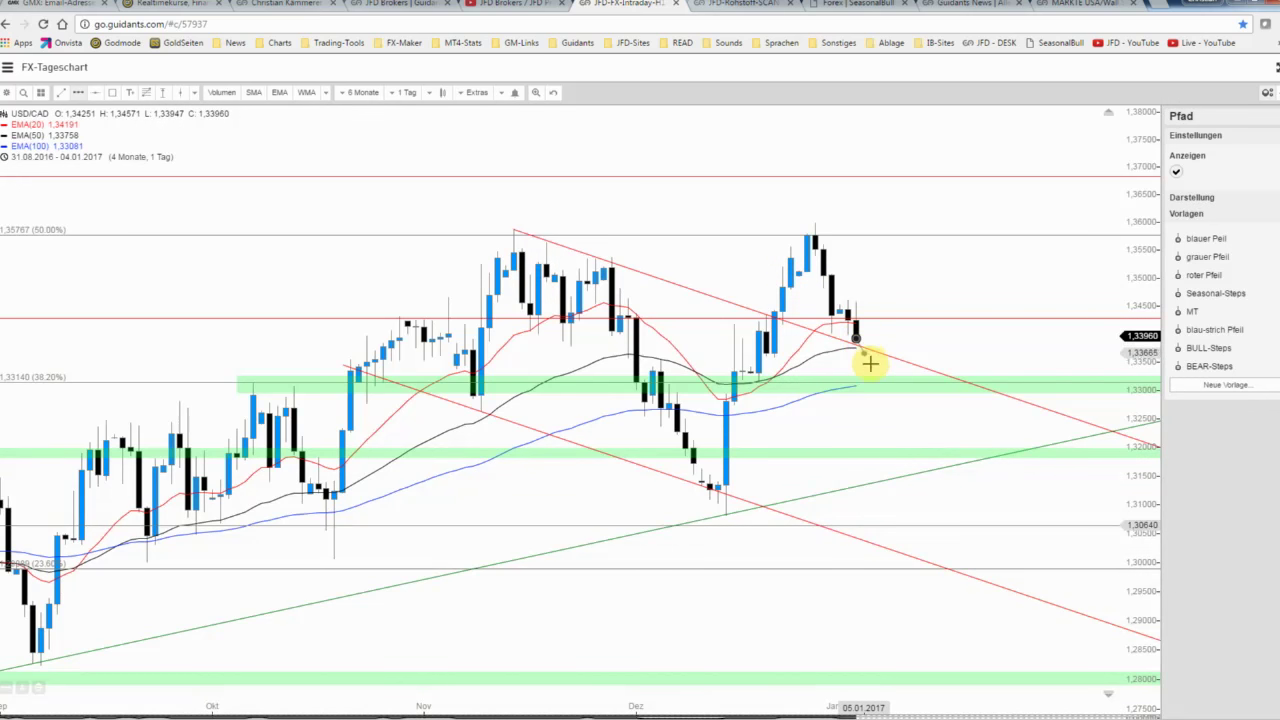
left_click(872, 373)
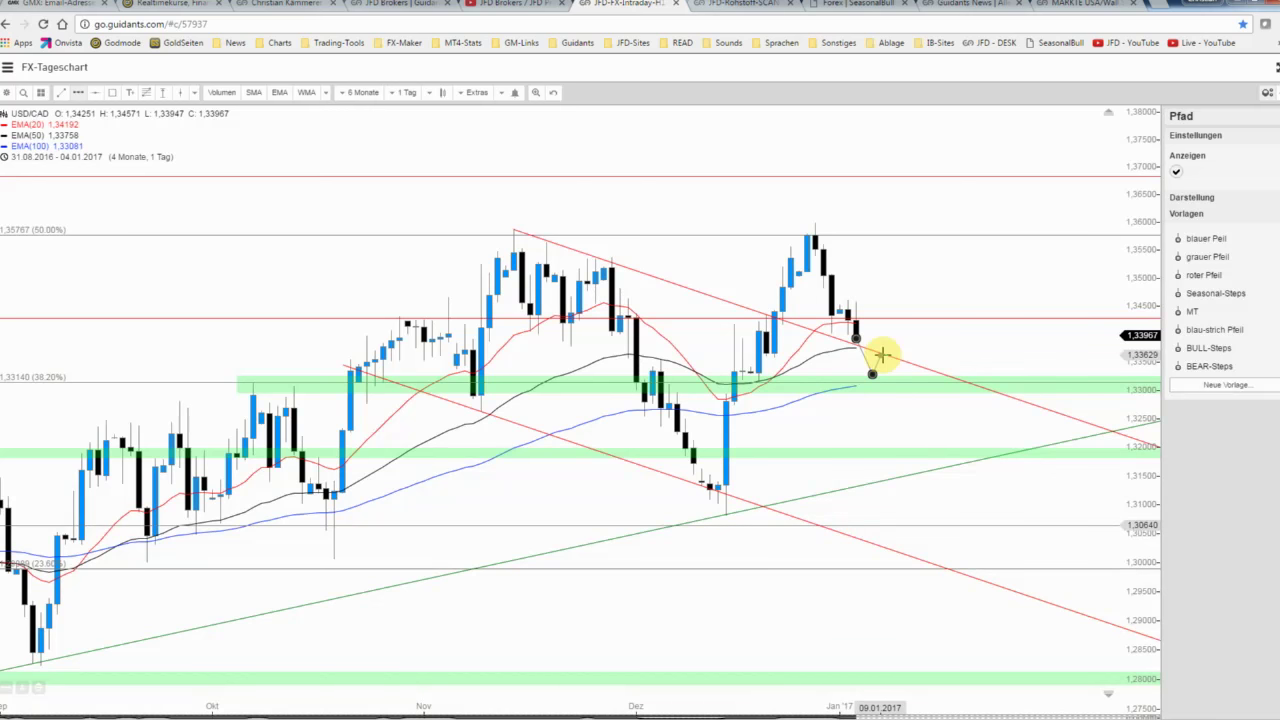
left_click(880, 356)
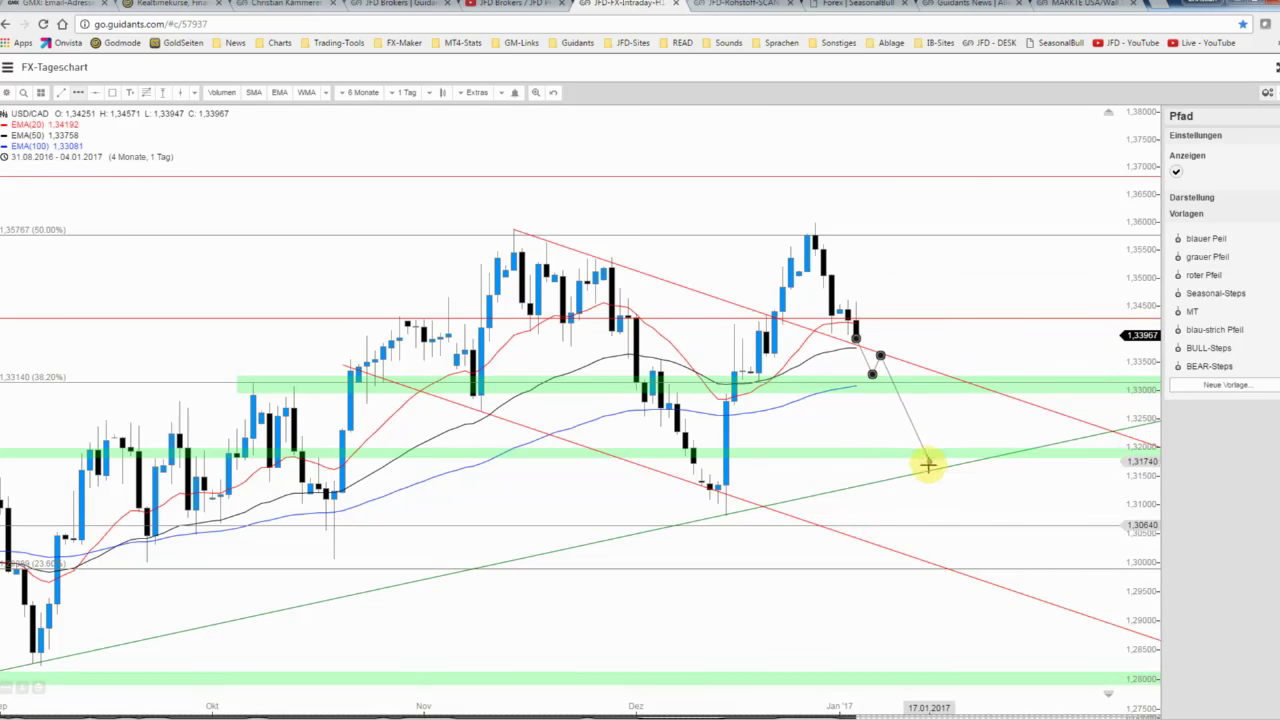
left_click(929, 468)
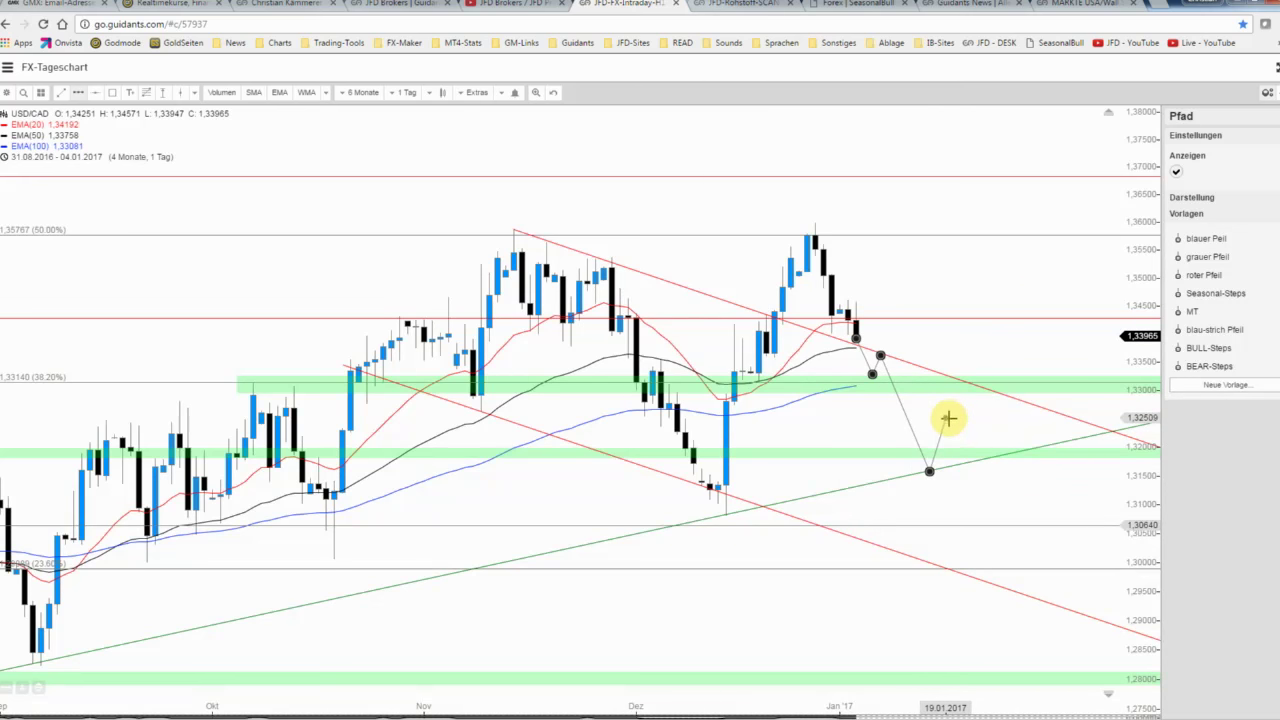
double_click(946, 418)
left_click(1206, 243)
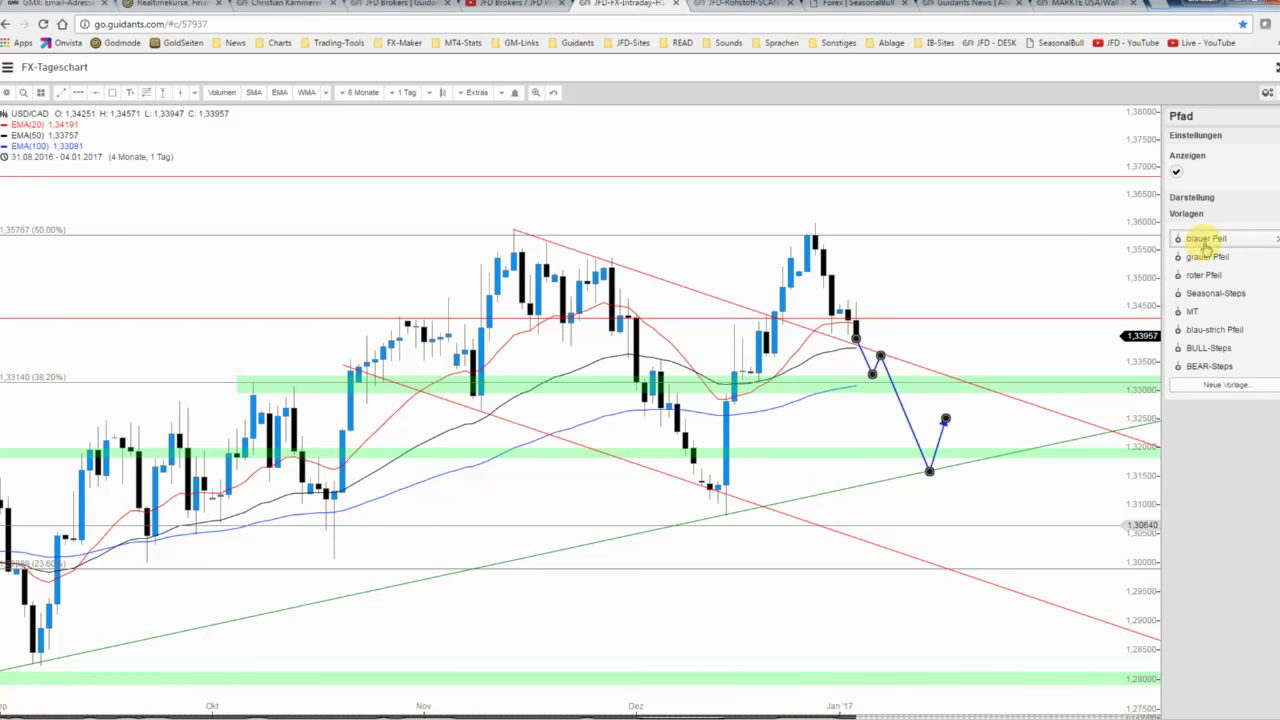
left_click(1034, 280)
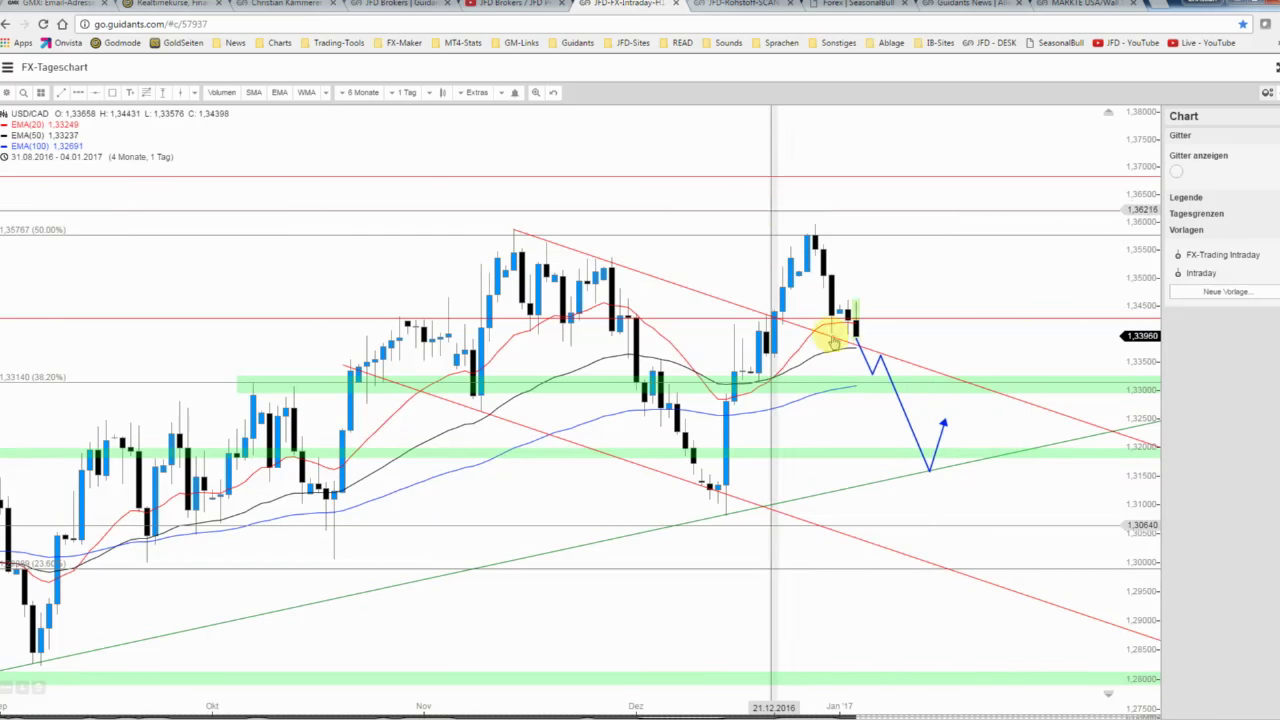
left_click(864, 356)
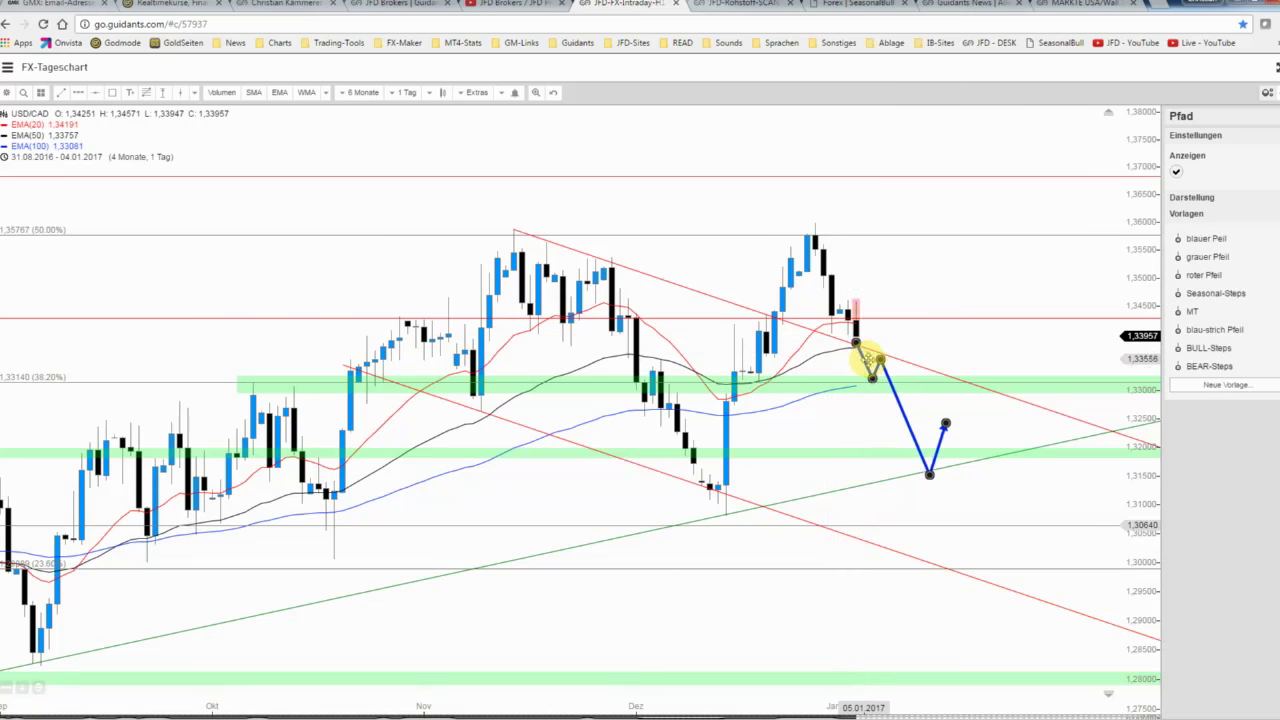
left_click_drag(866, 358, 874, 362)
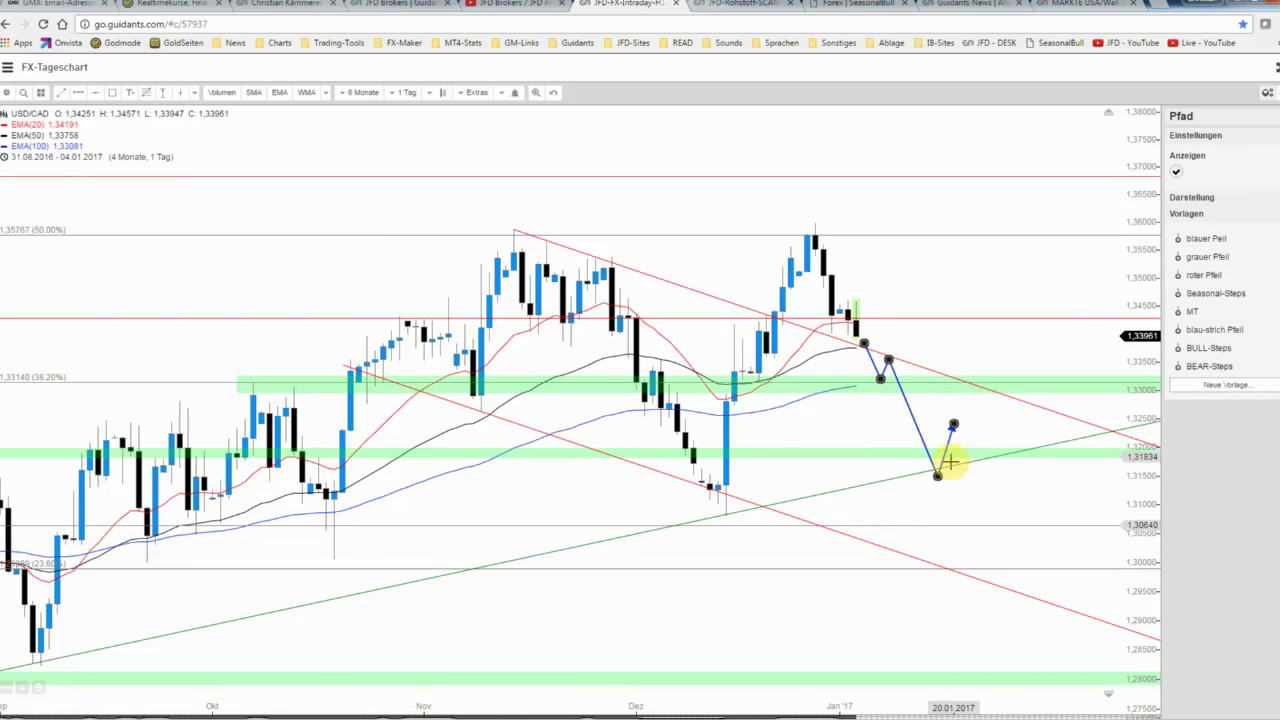
left_click(934, 428)
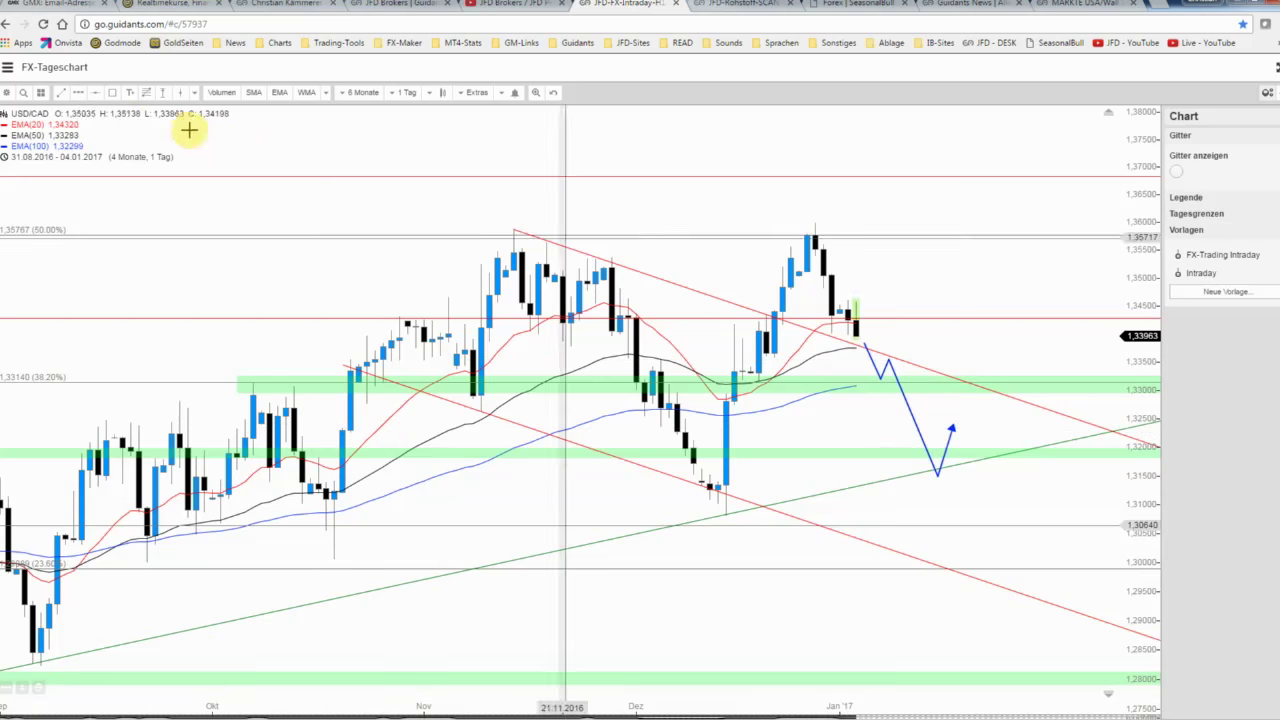
left_click(95, 92)
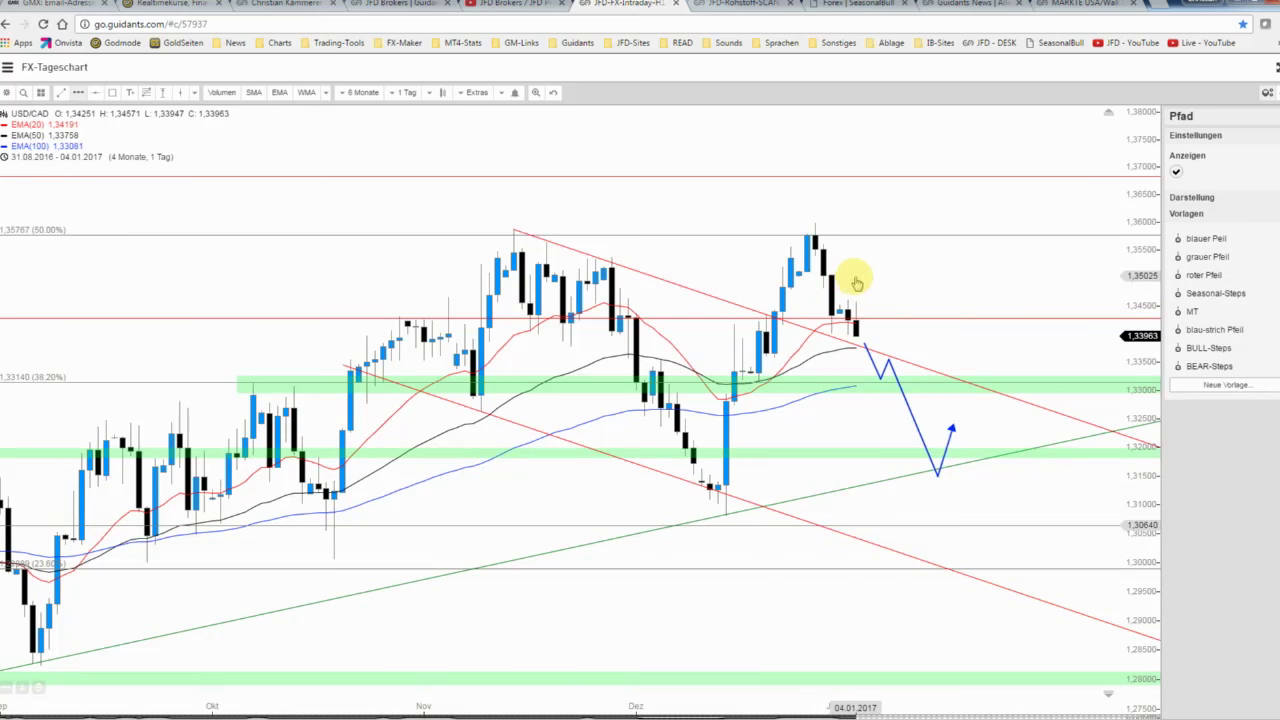
Draw a grey arrow ('grauer Pfeil') flat near 1.351, then climbing toward 1.378.
left_click(856, 275)
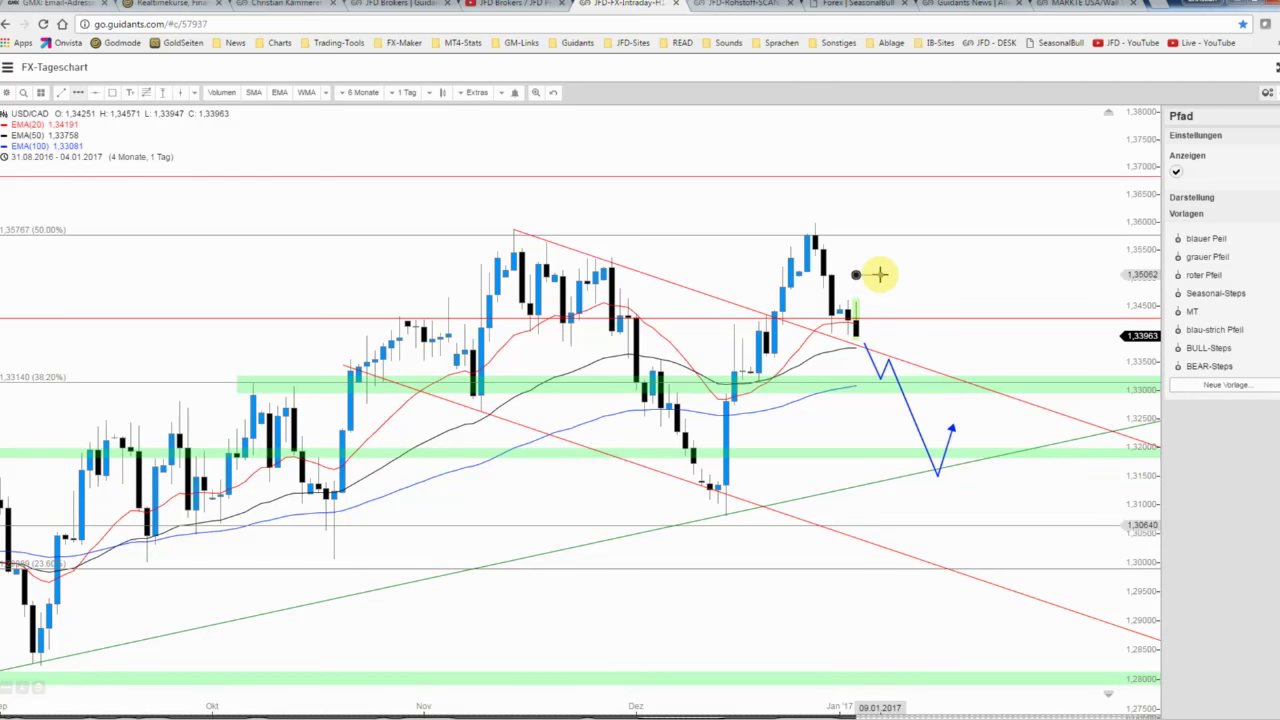
left_click(879, 274)
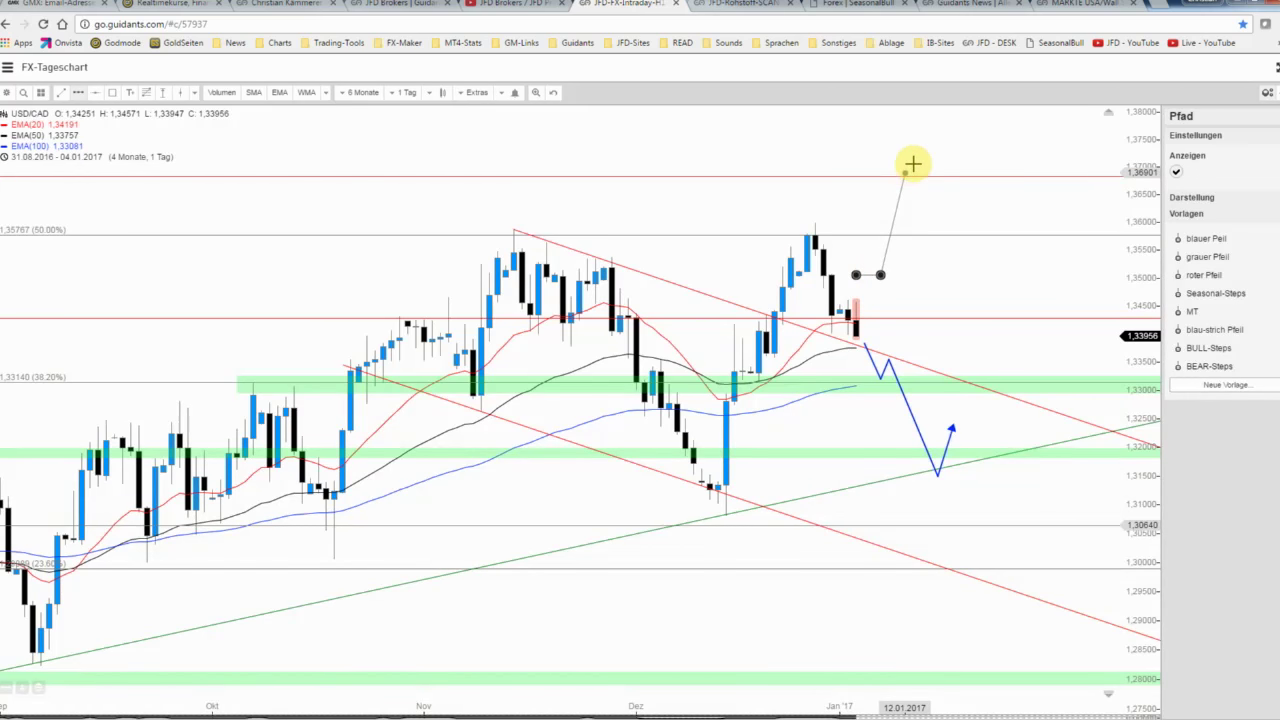
double_click(945, 123)
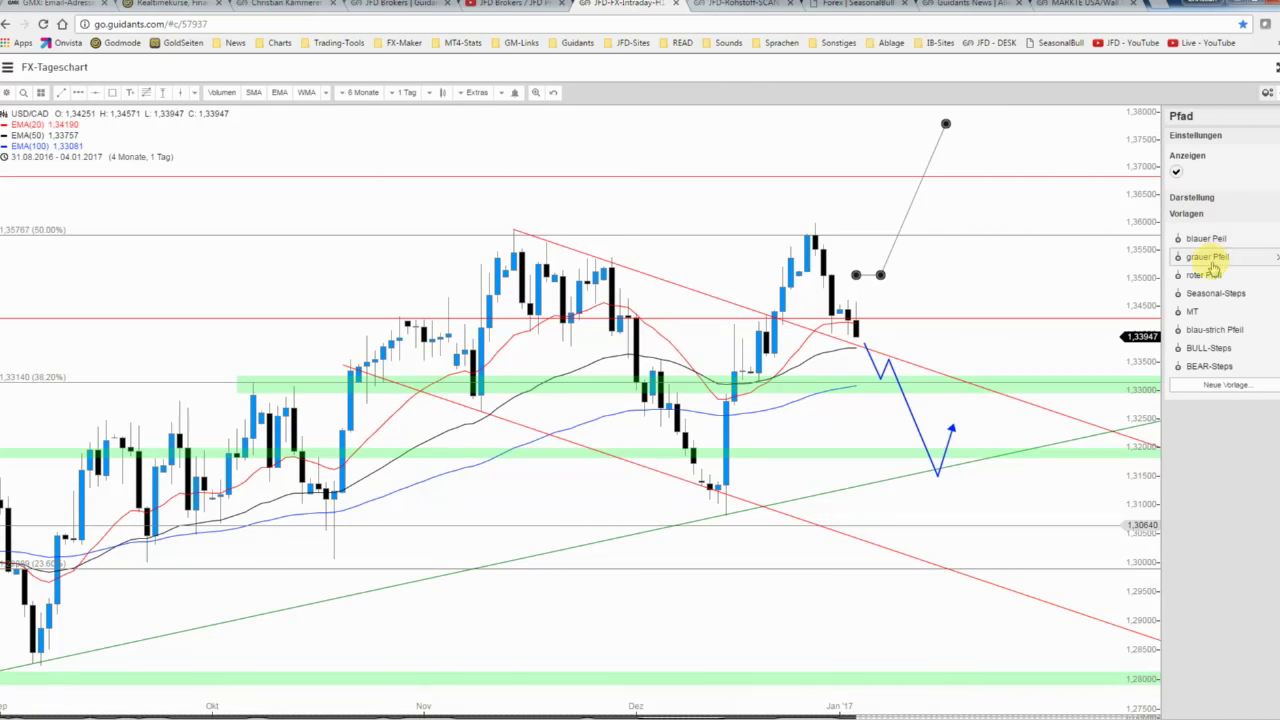
left_click(1210, 257)
Save the annotated USD/CAD daily chart.
left_click(1043, 271)
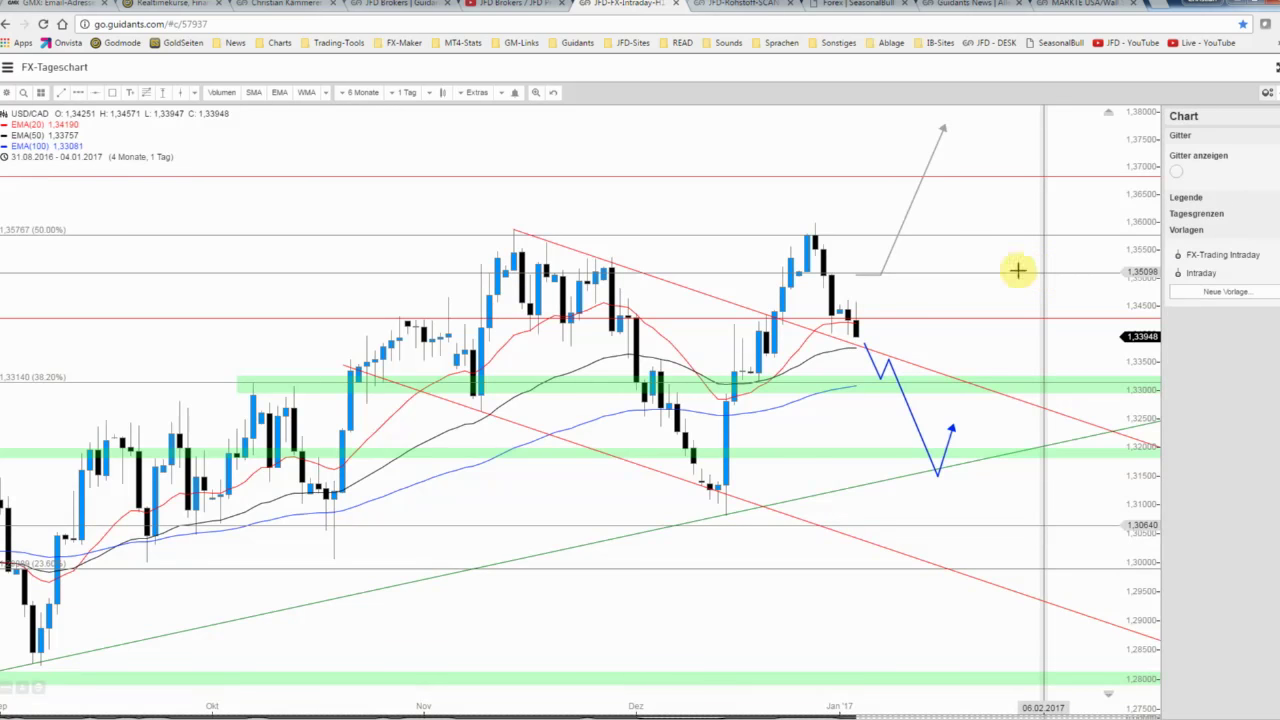
left_click(891, 248)
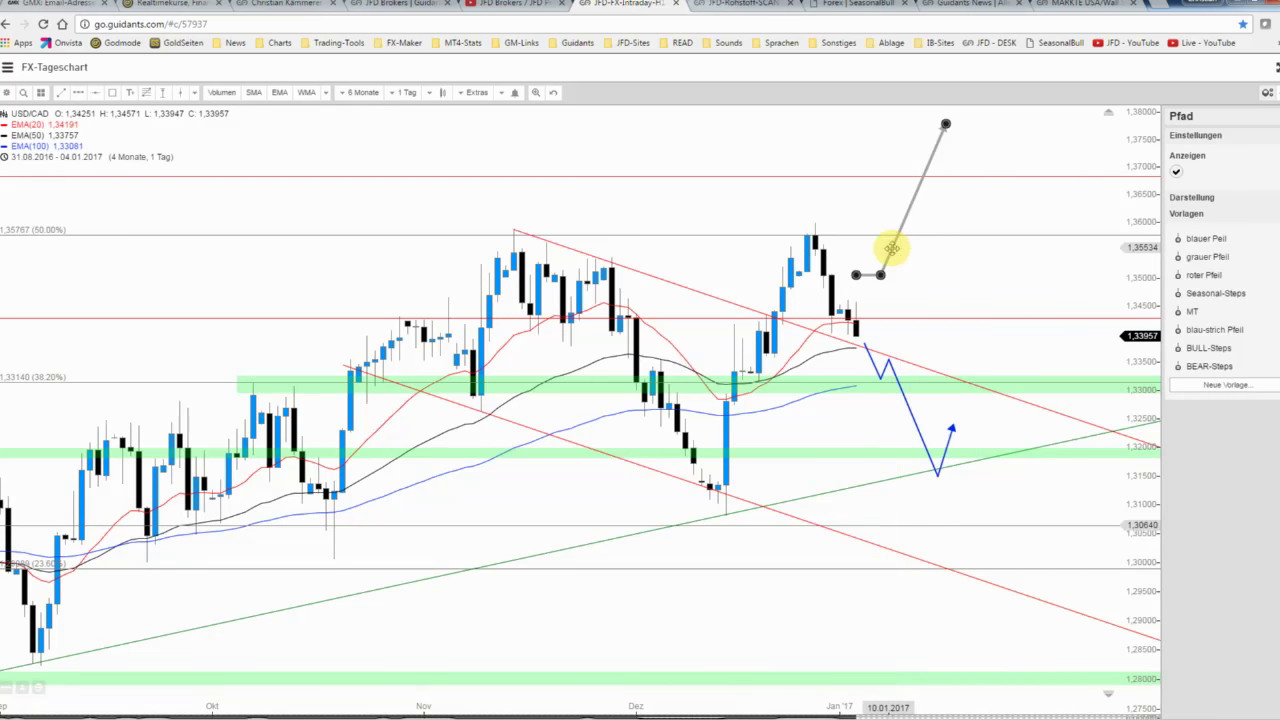
left_click(620, 218)
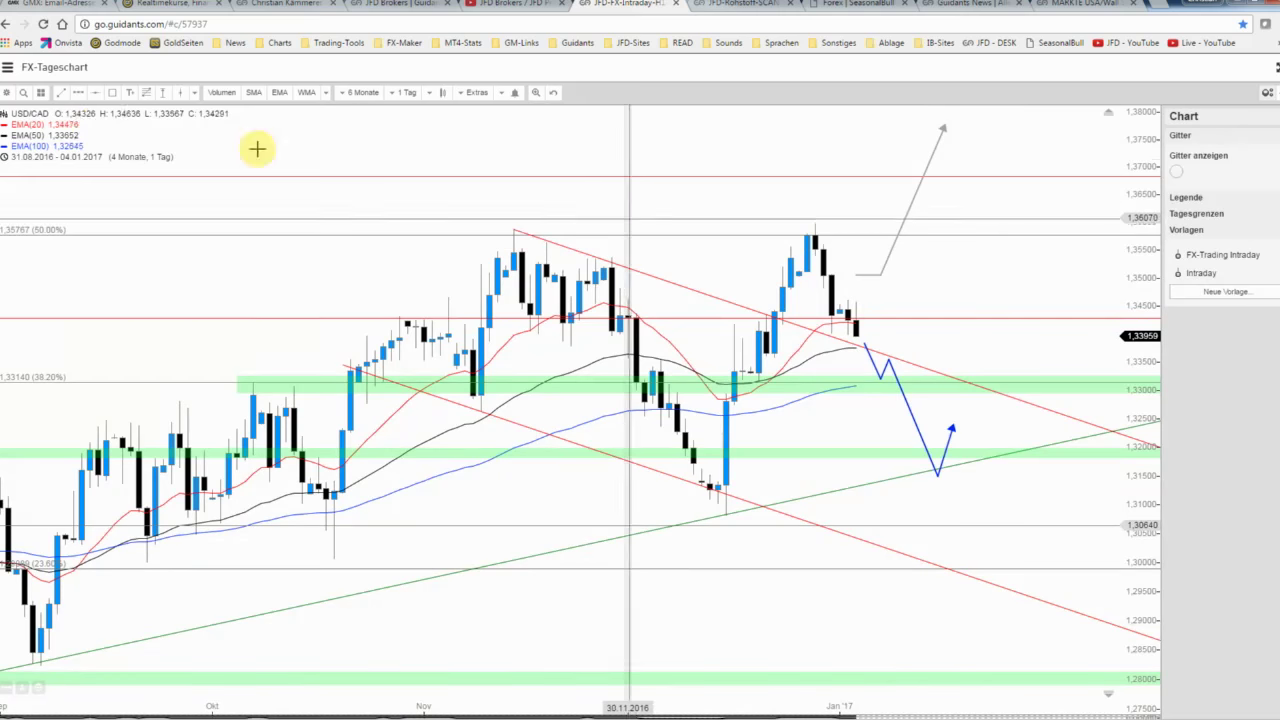
left_click(8, 93)
left_click(20, 128)
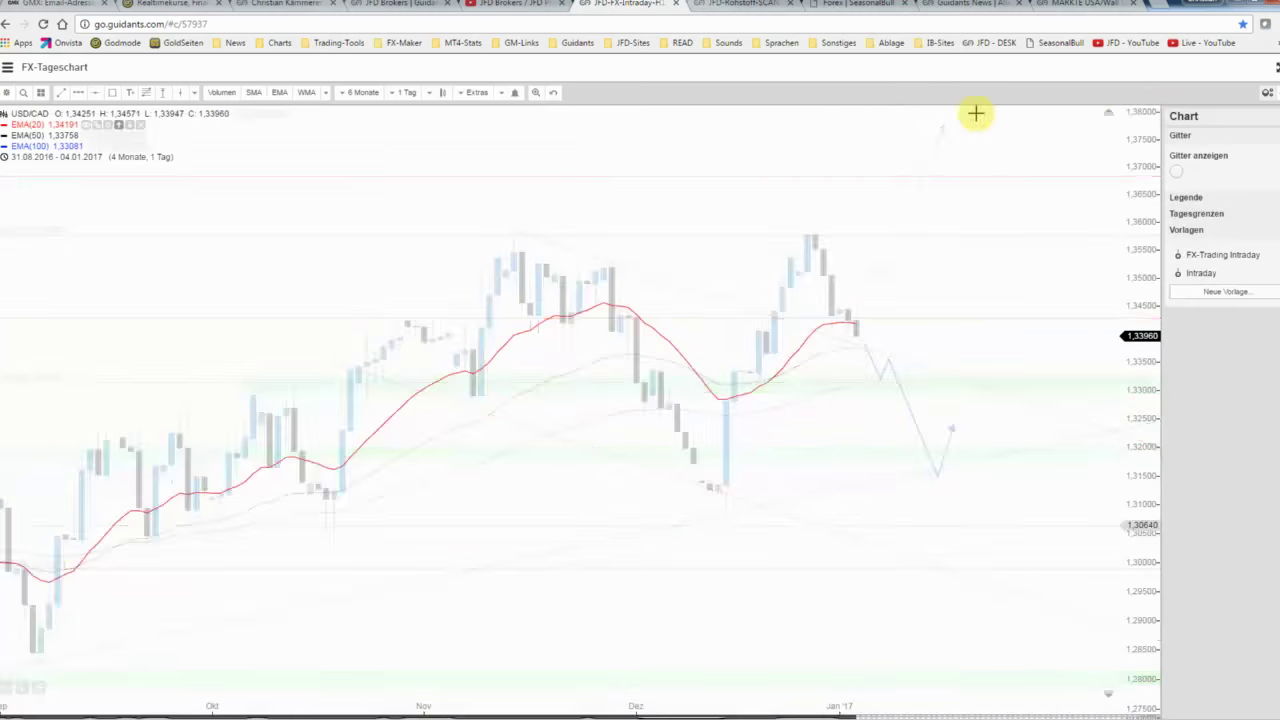
Return to the multi-chart desktop and maximise the USD/CAD weekly chart (FX-Wochenchart).
left_click(1276, 66)
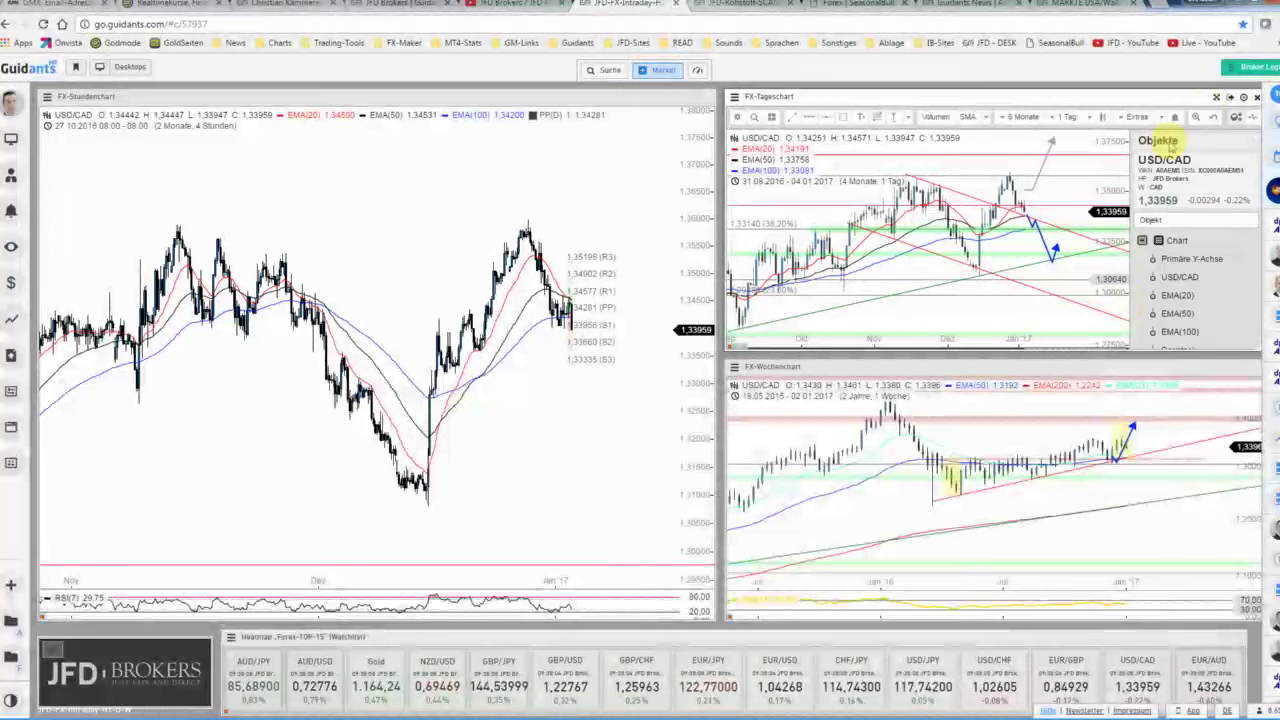
left_click(1140, 434)
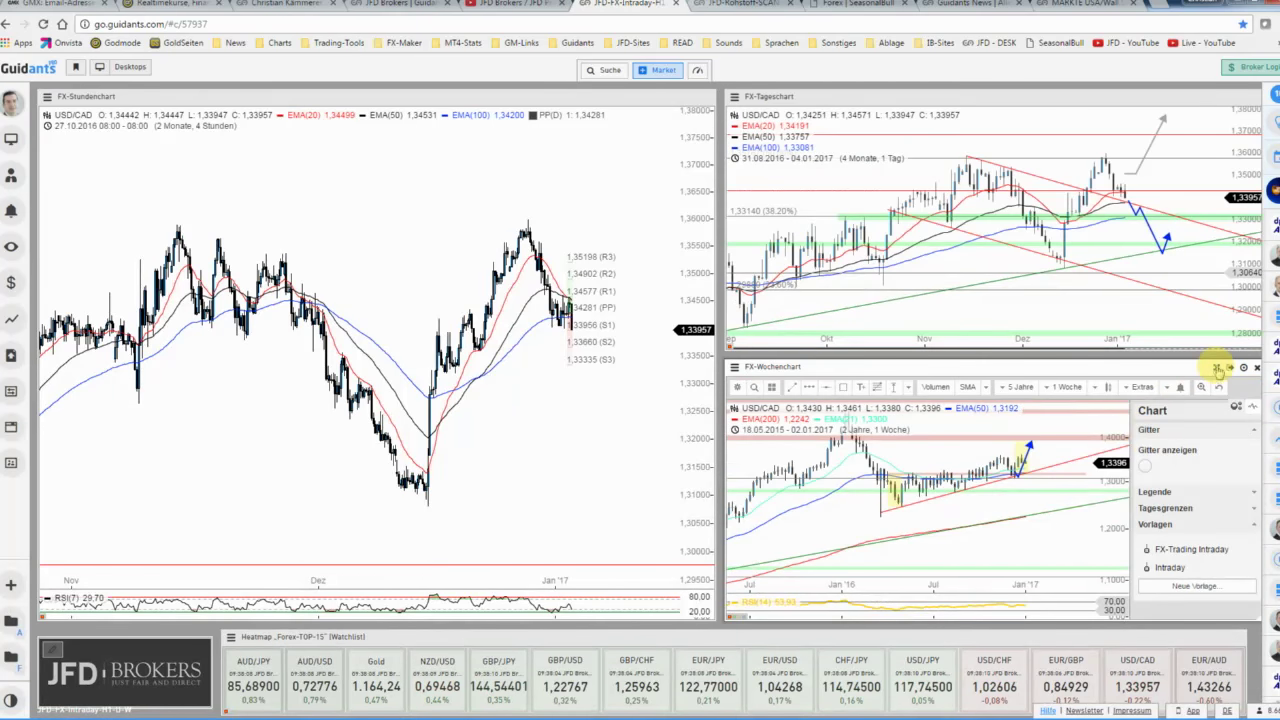
left_click(1228, 367)
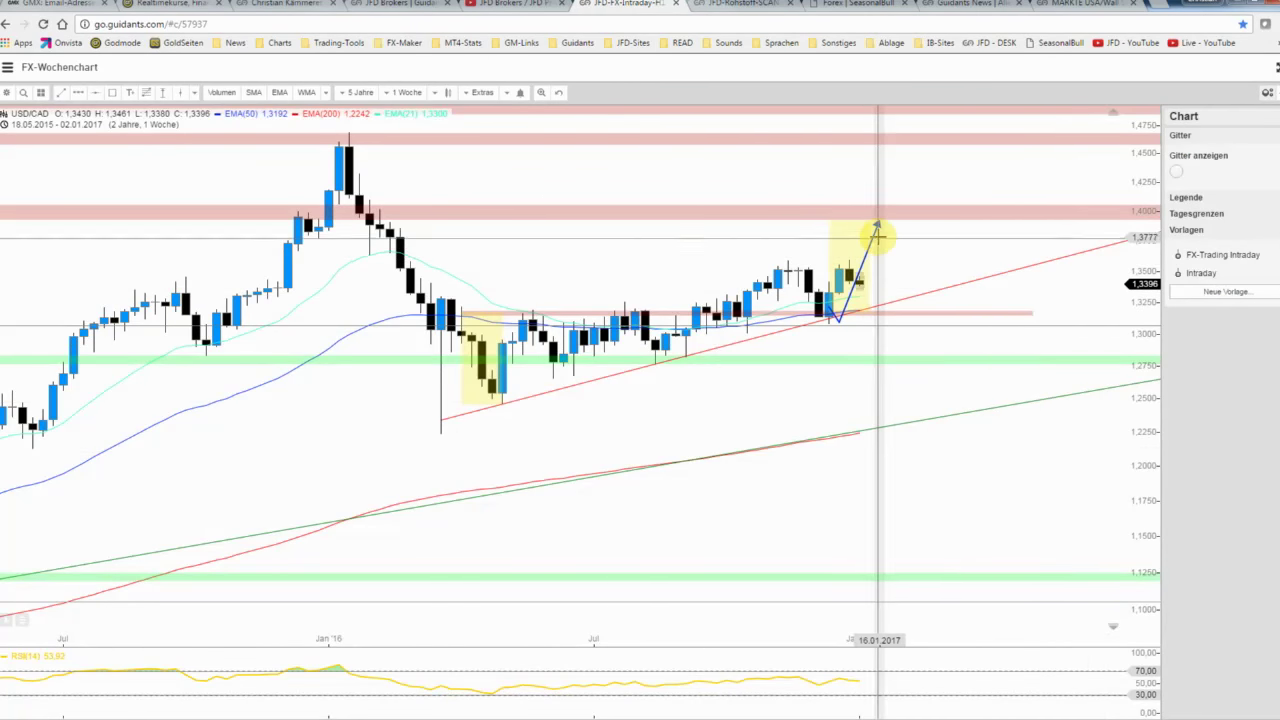
Drag the blue forecast arrow up to the red zone near 1.4000 and save the chart.
left_click(876, 244)
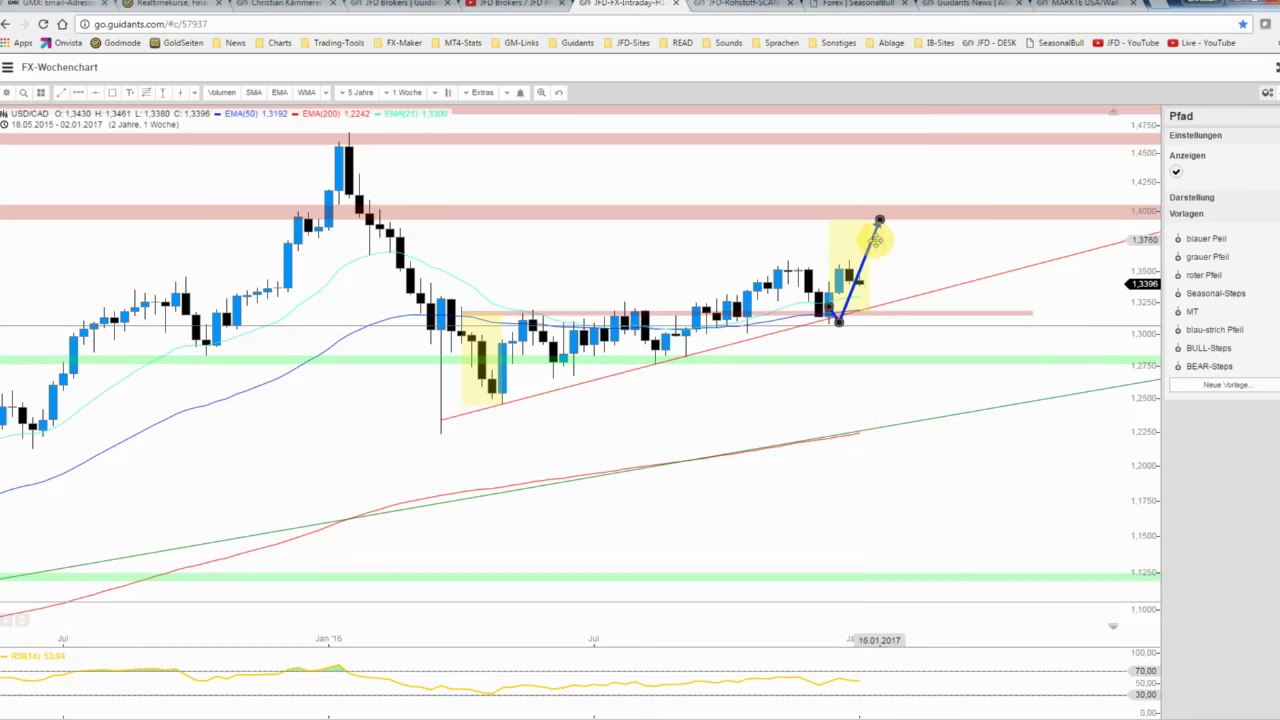
left_click_drag(876, 236, 906, 219)
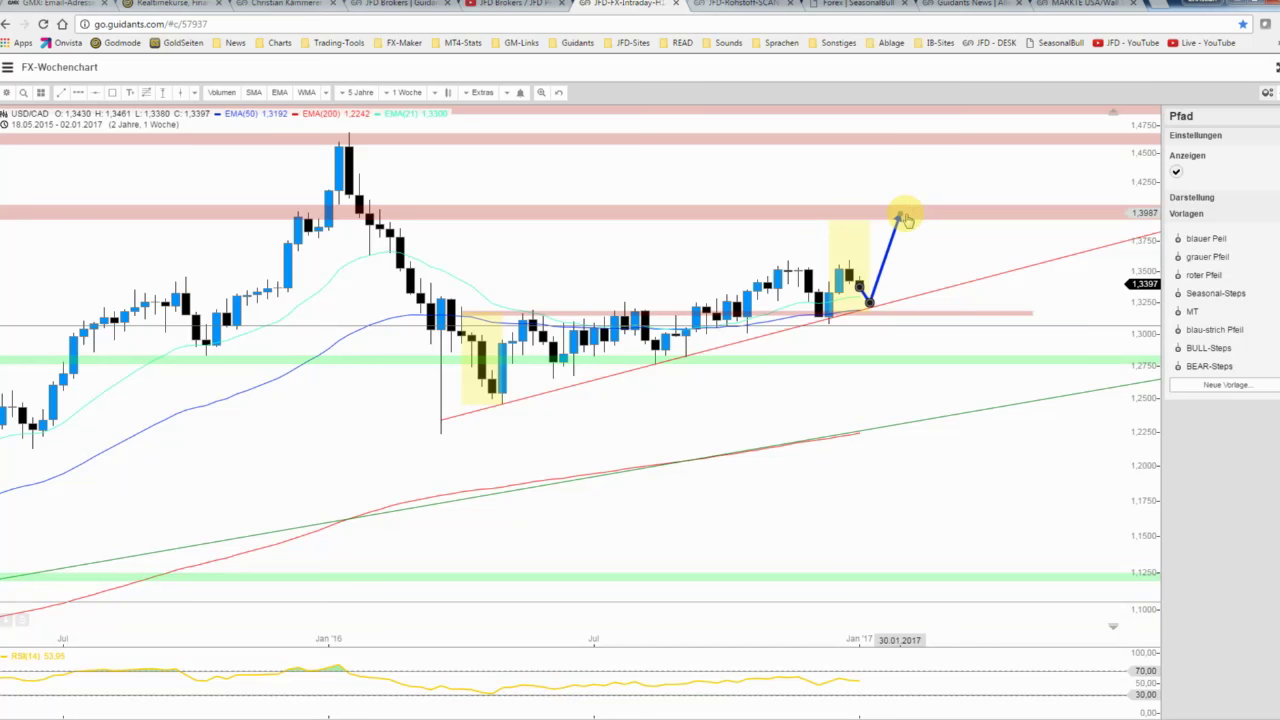
left_click(906, 177)
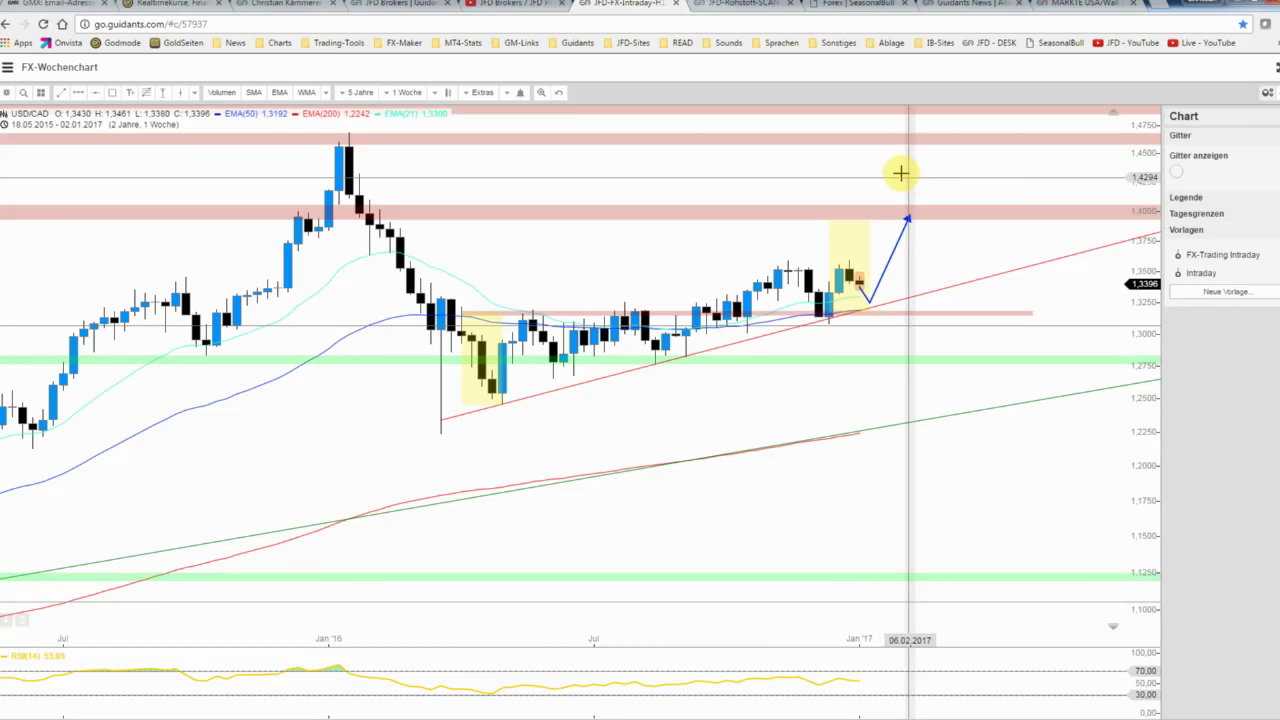
left_click(7, 92)
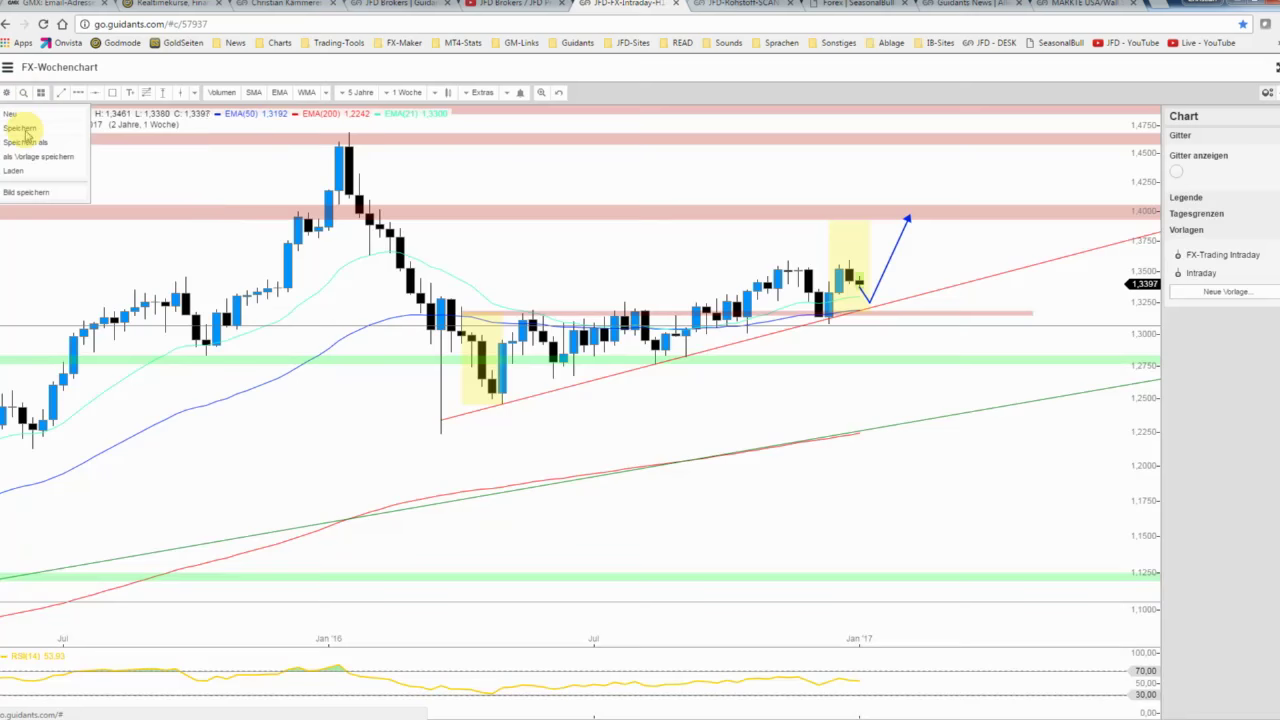
left_click(22, 129)
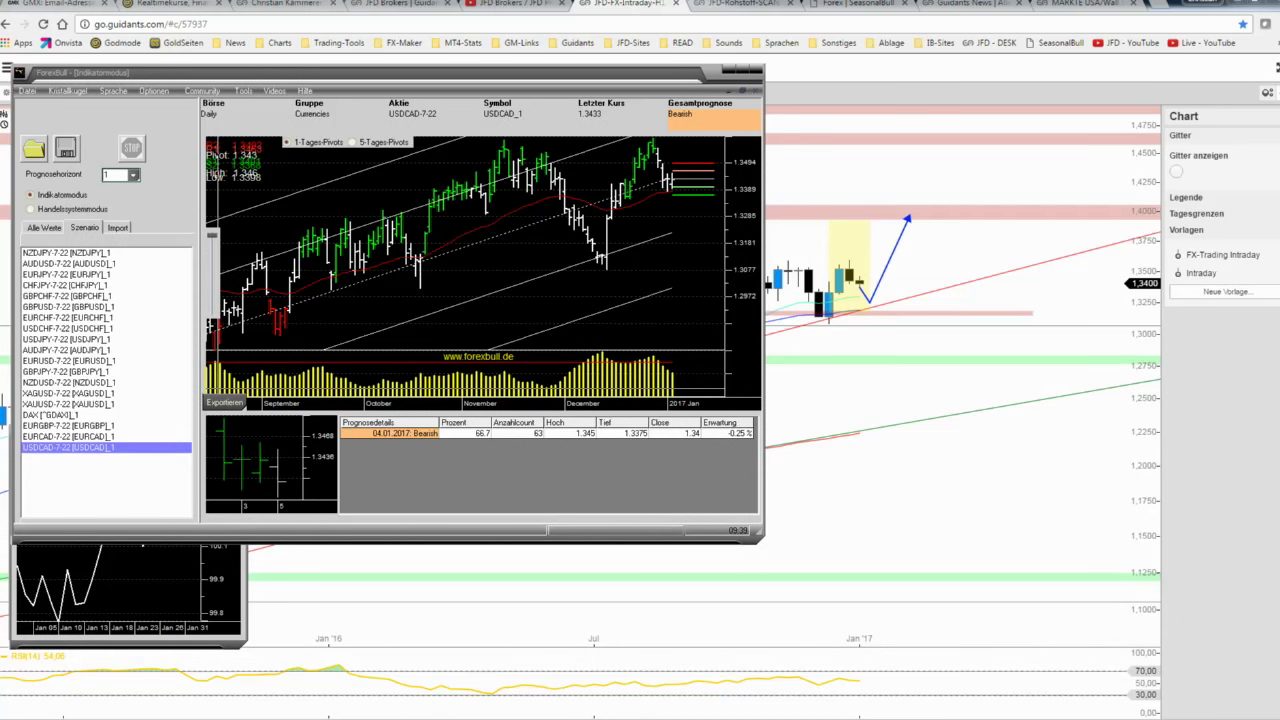
Open ForexBull's weekly USDCAD volatility overview, then bring the MT4 USDCAD 30-minute chart window forward.
left_click(107, 163)
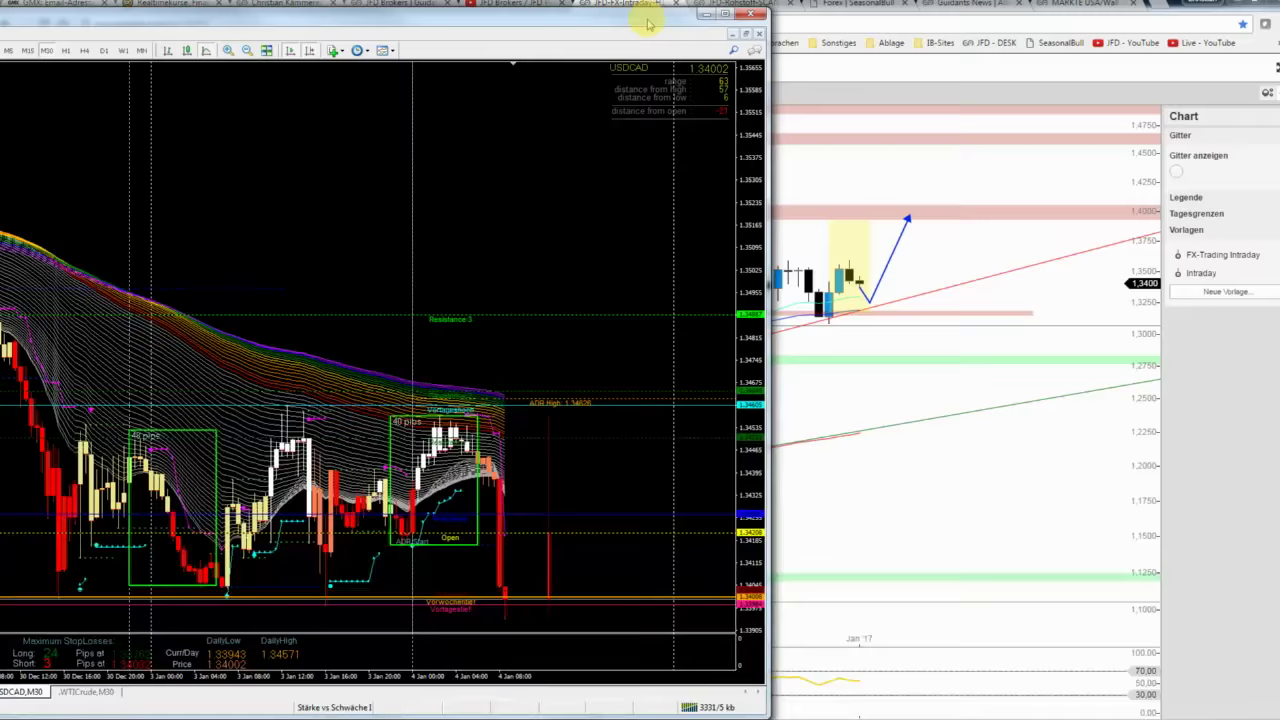
left_click_drag(643, 17, 829, 17)
Maximise the MT4 USDCAD M30 chart, rescale its price axis, measure pips from the recent low, then move it aside.
left_click(1015, 12)
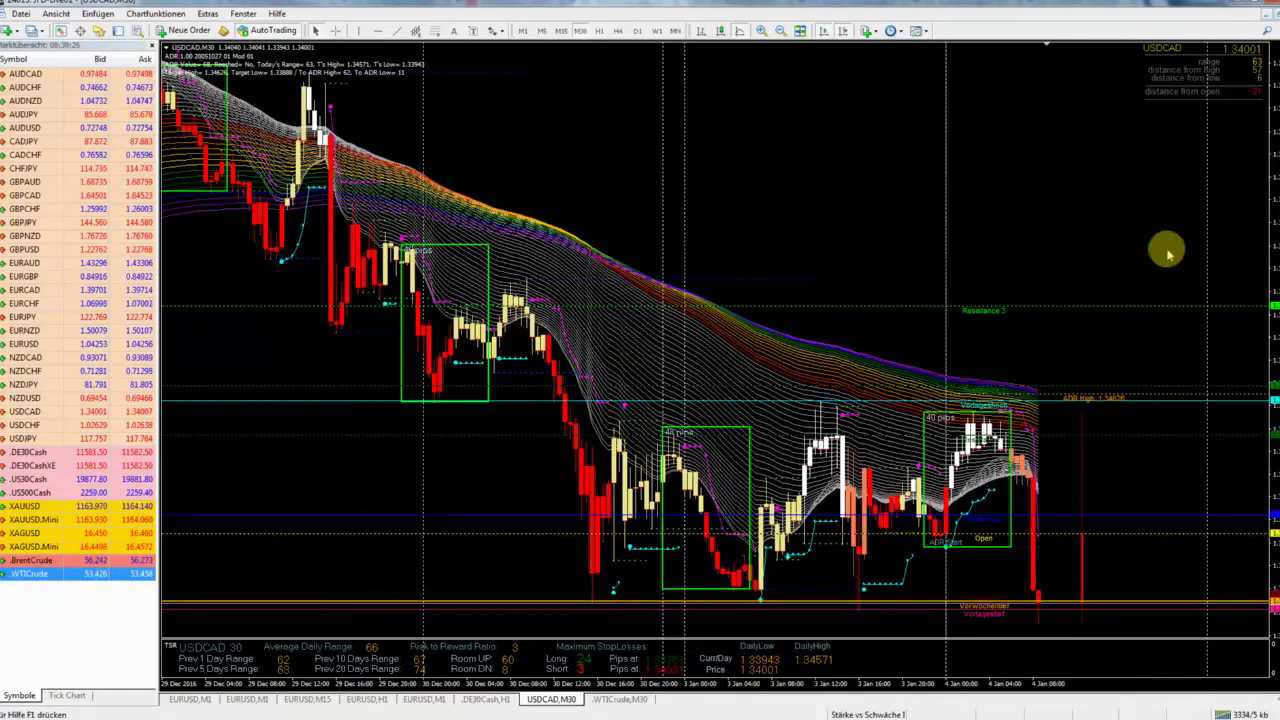
left_click_drag(1270, 190, 1266, 240)
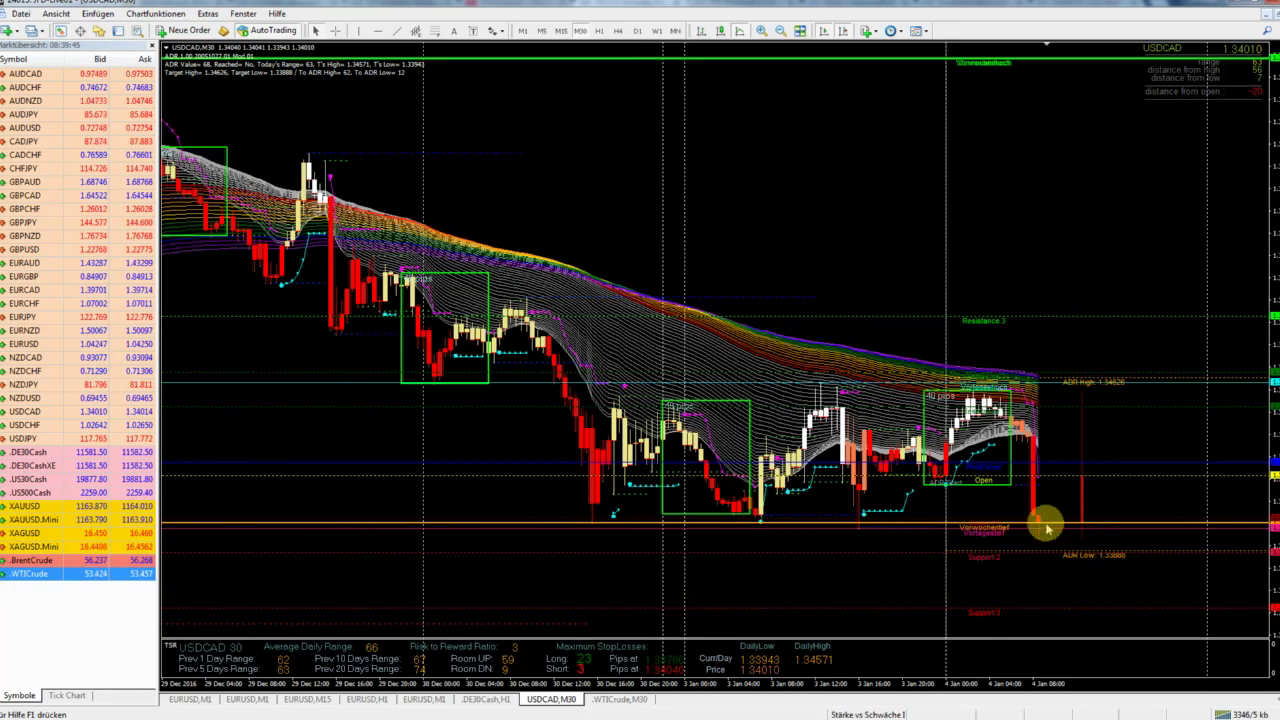
left_click(336, 30)
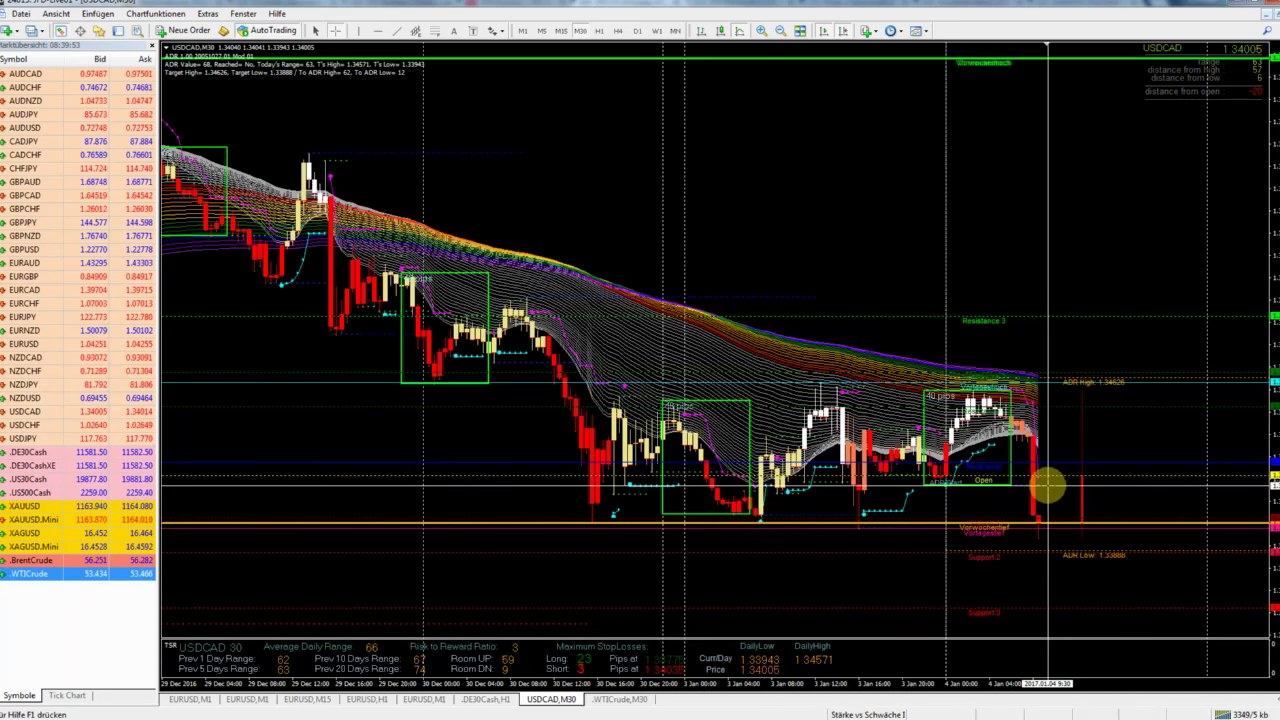
left_click_drag(1046, 486, 1046, 537)
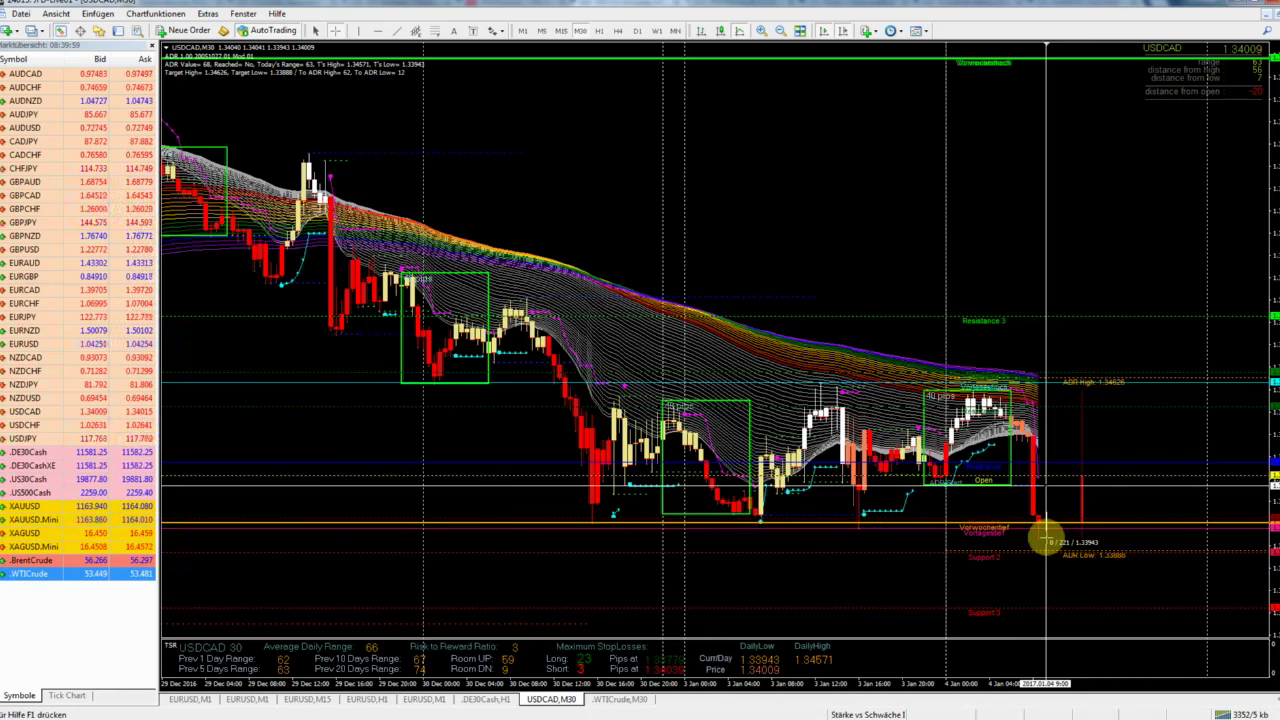
left_click_drag(1046, 537, 1046, 536)
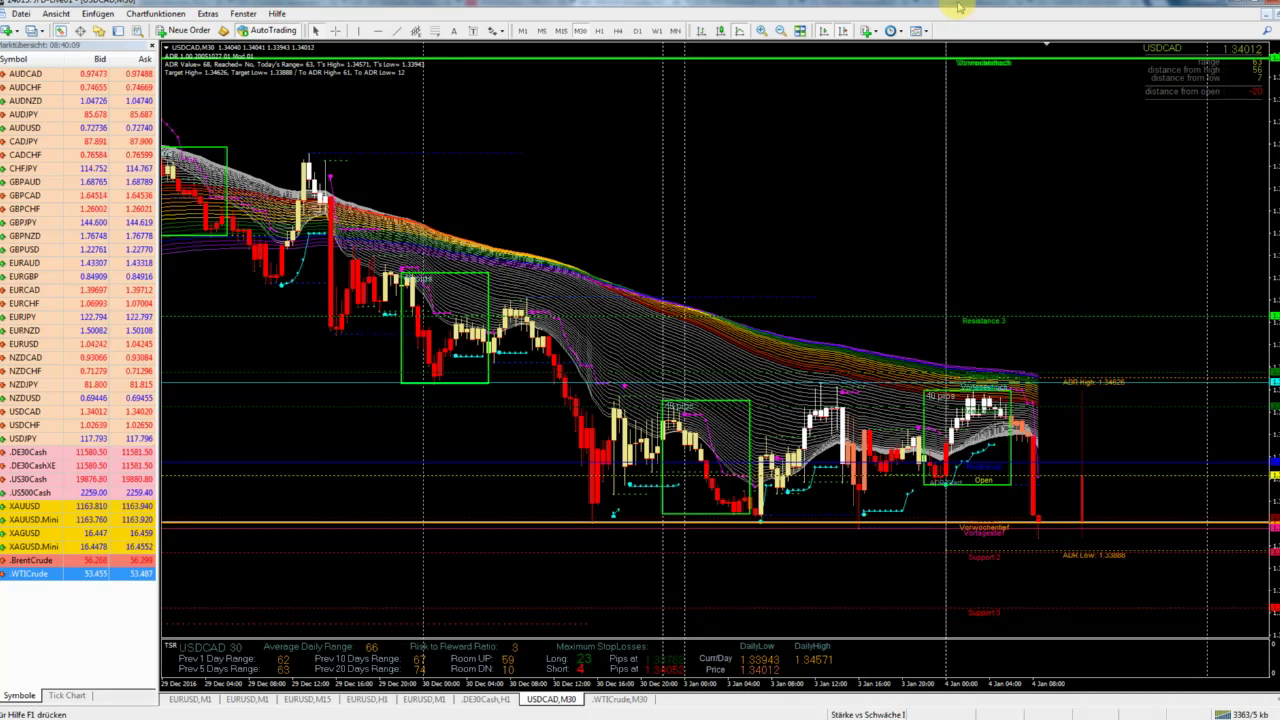
mouse_move(958, 8)
left_mouse_down()
mouse_move(728, 8)
mouse_move(5, 60)
left_mouse_up()
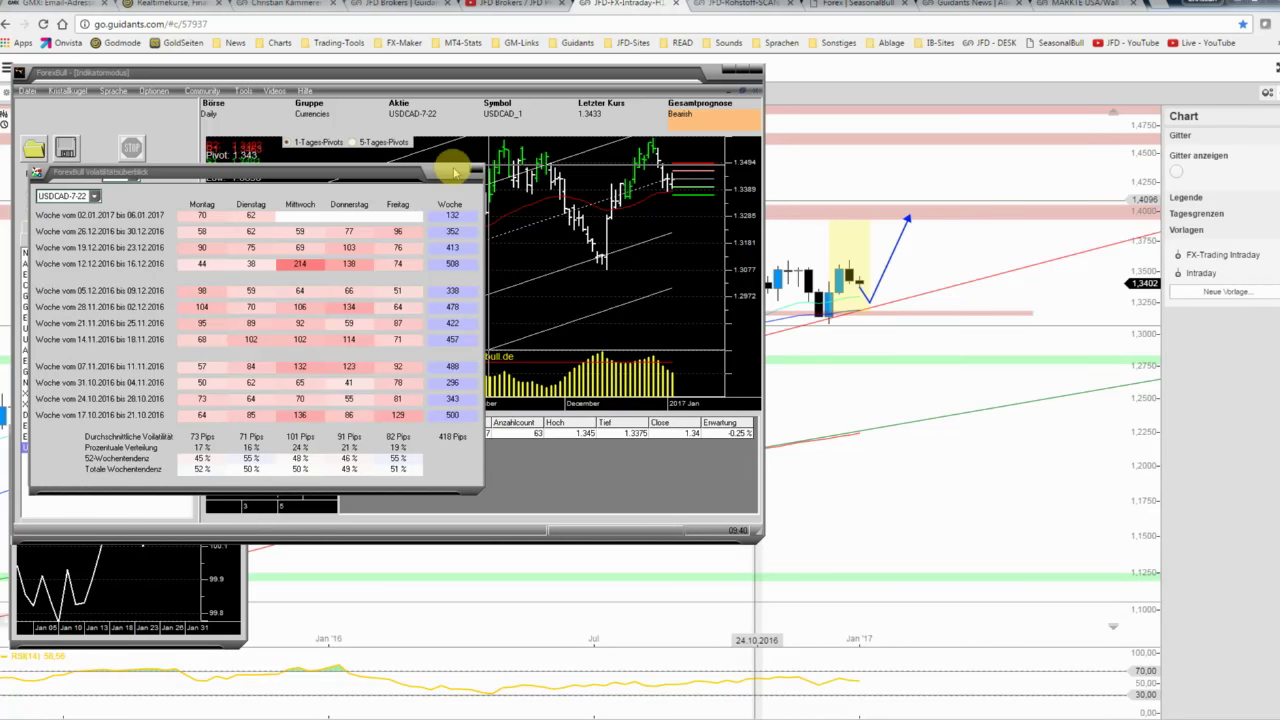
Move the ForexBull main window off to the left, leaving the volatility overview showing.
left_click_drag(427, 75, 63, 82)
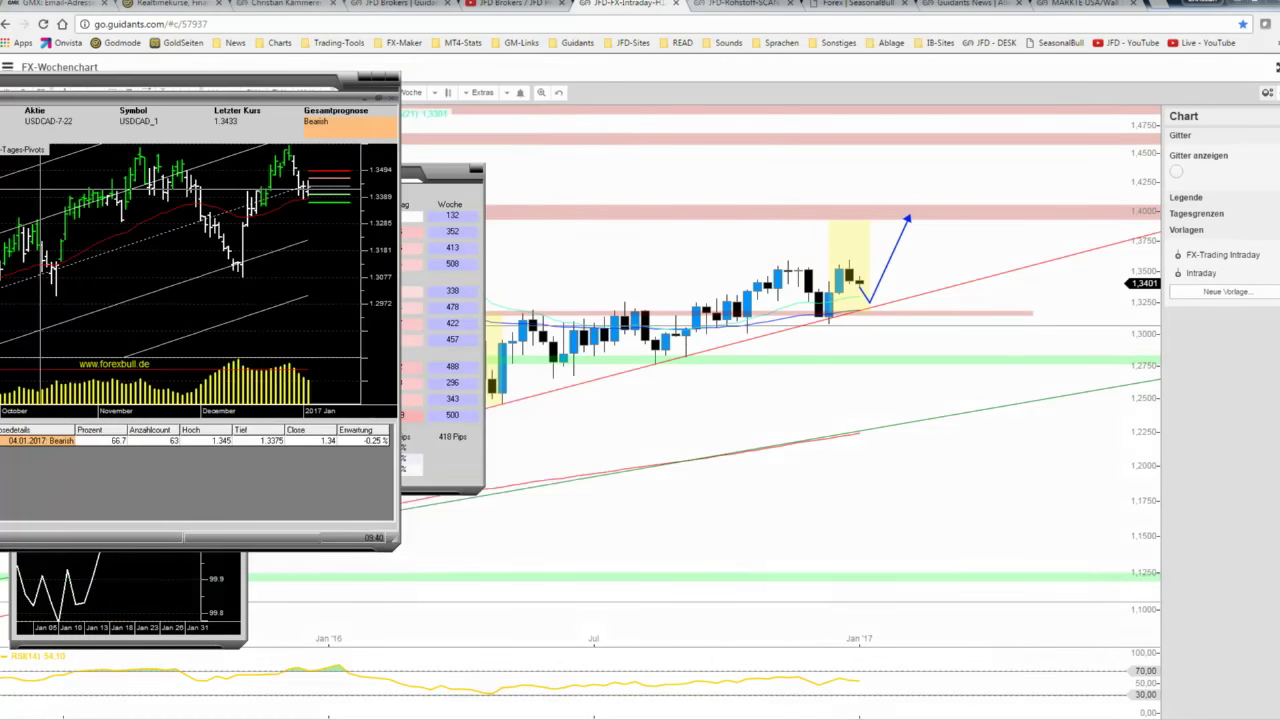